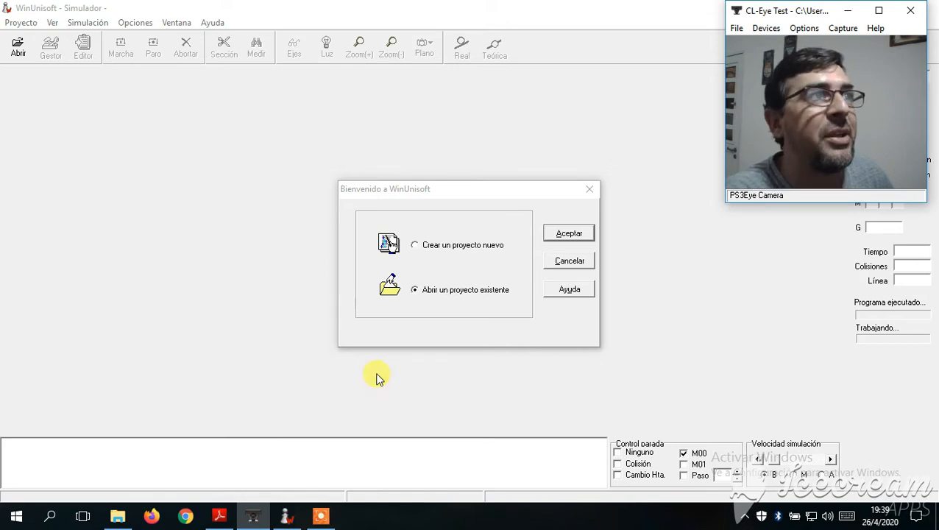
- Create a new milling machine project based on the Fanuc16iM.PRJ template
click(415, 247)
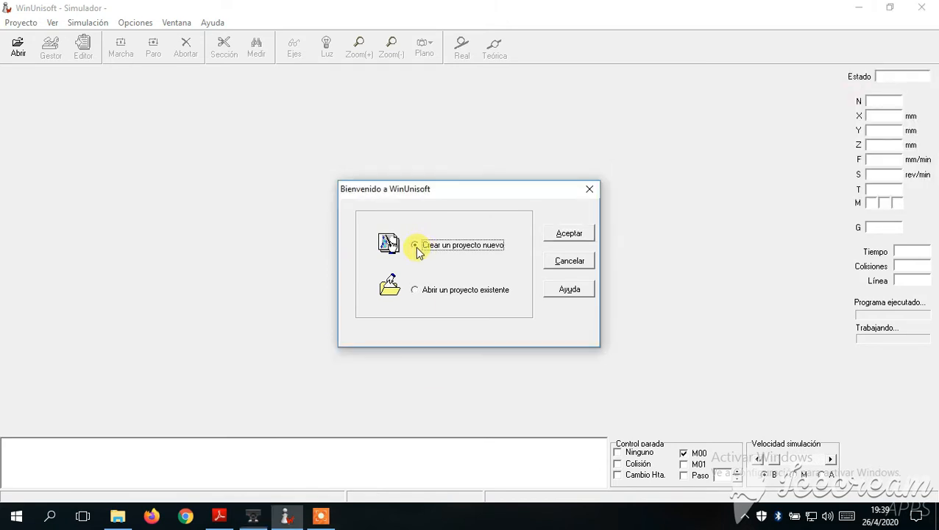
click(558, 235)
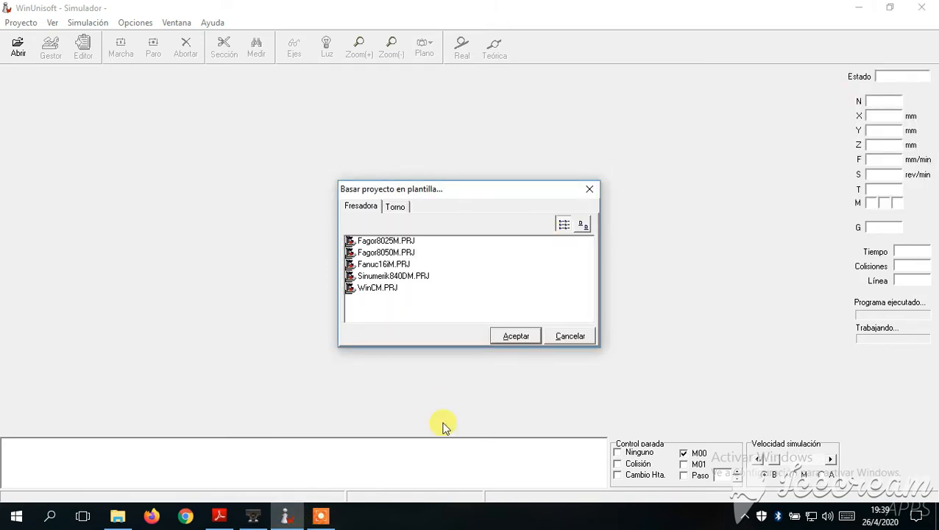
click(391, 265)
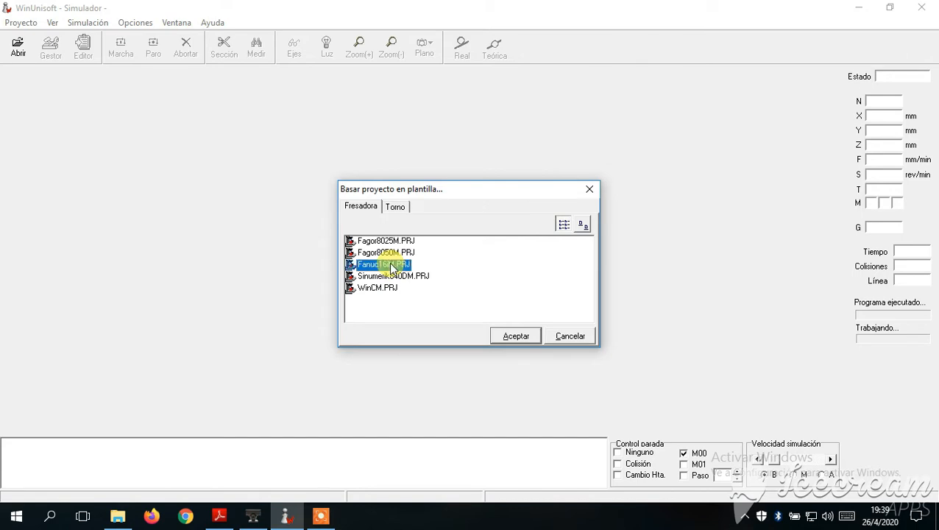
click(511, 335)
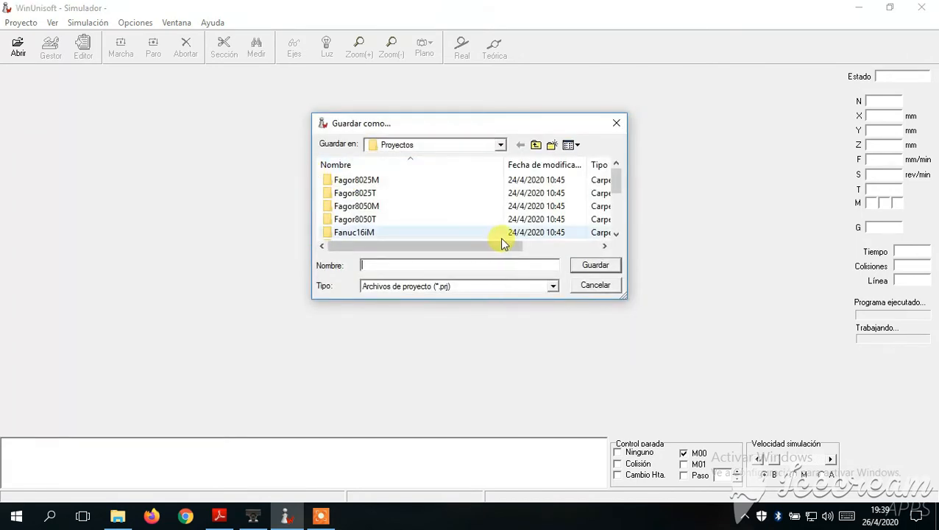
- Save the new project as TP04 in the Proyectos folder
click(423, 265)
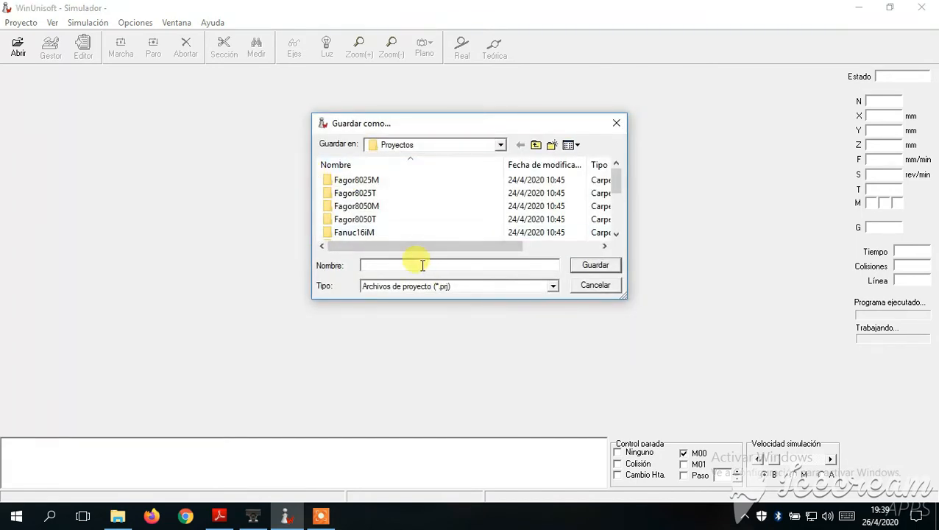
text(TP0)
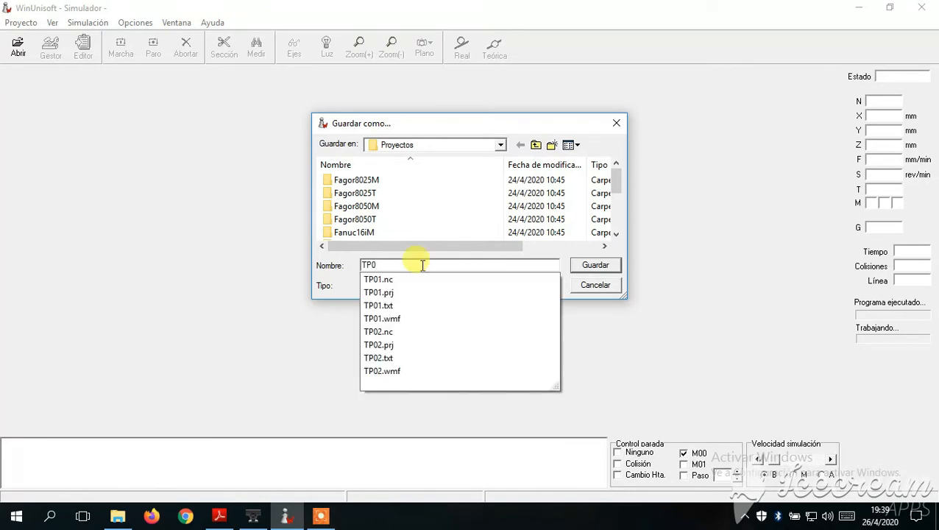
text(4)
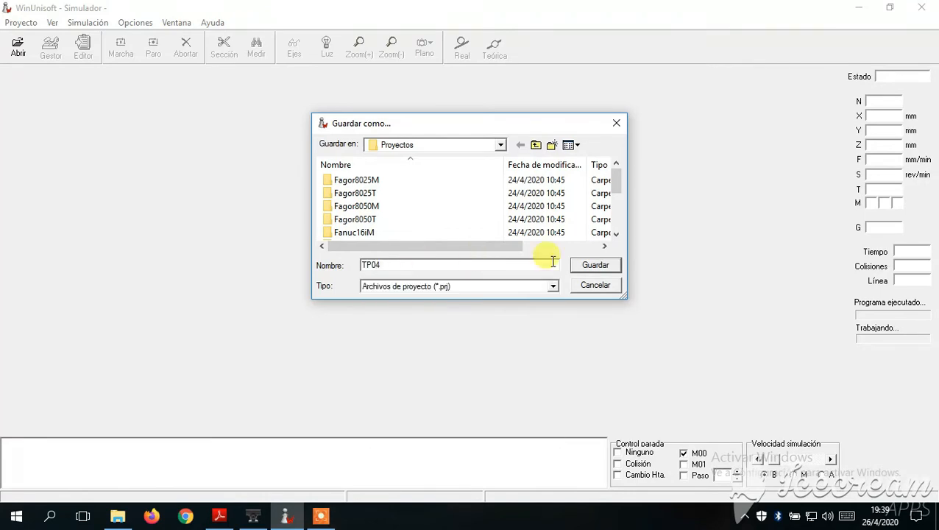
click(595, 266)
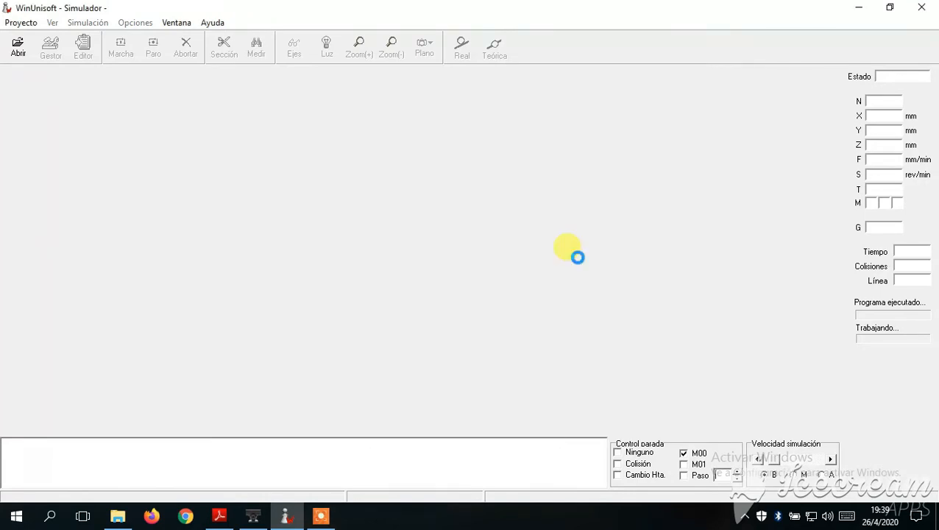
- Open the project manager for TP04 and bring up its raw stock (Bruto) settings
click(253, 516)
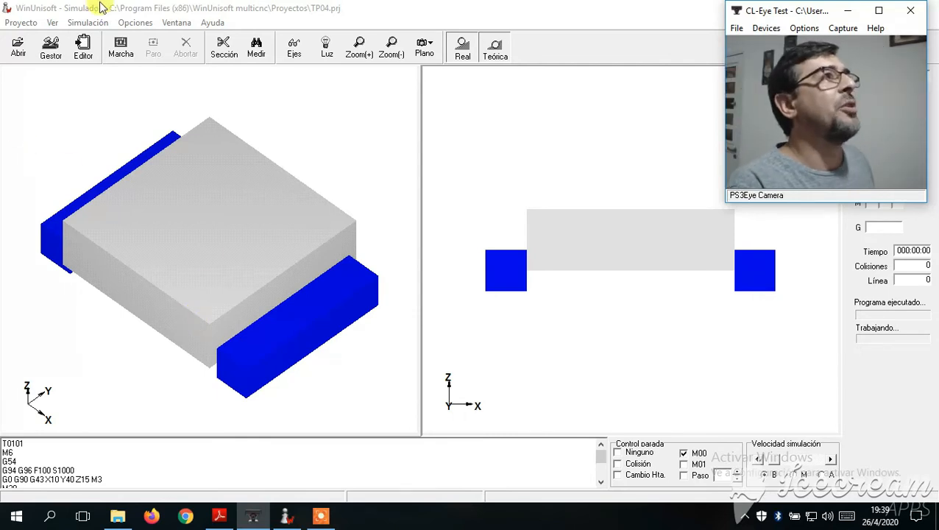
click(45, 56)
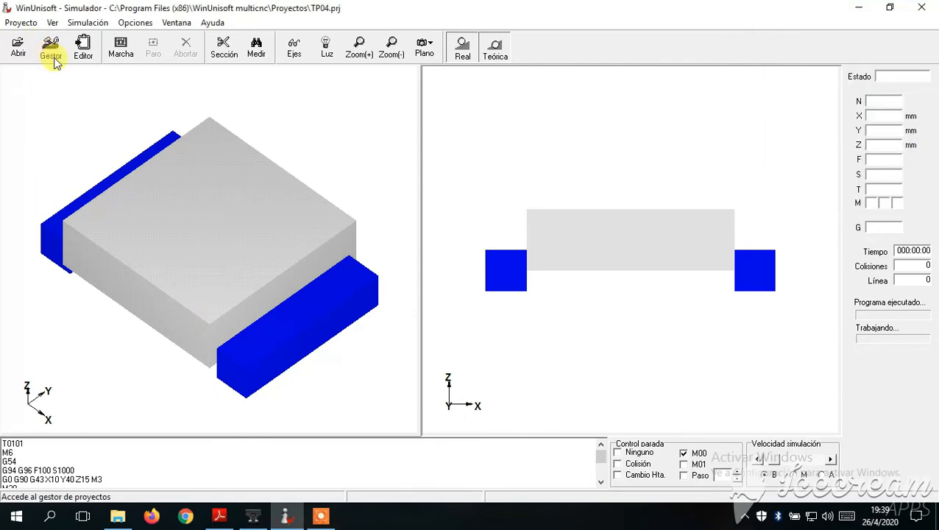
click(53, 59)
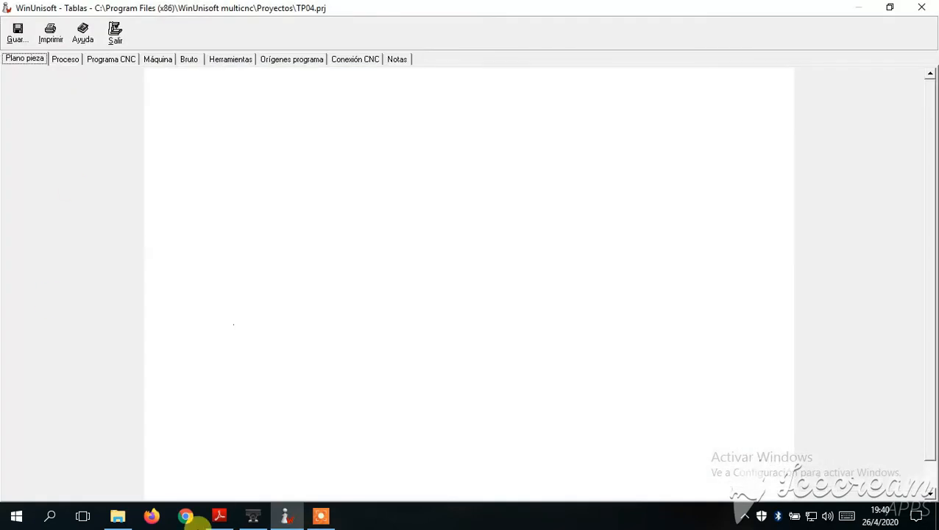
click(253, 515)
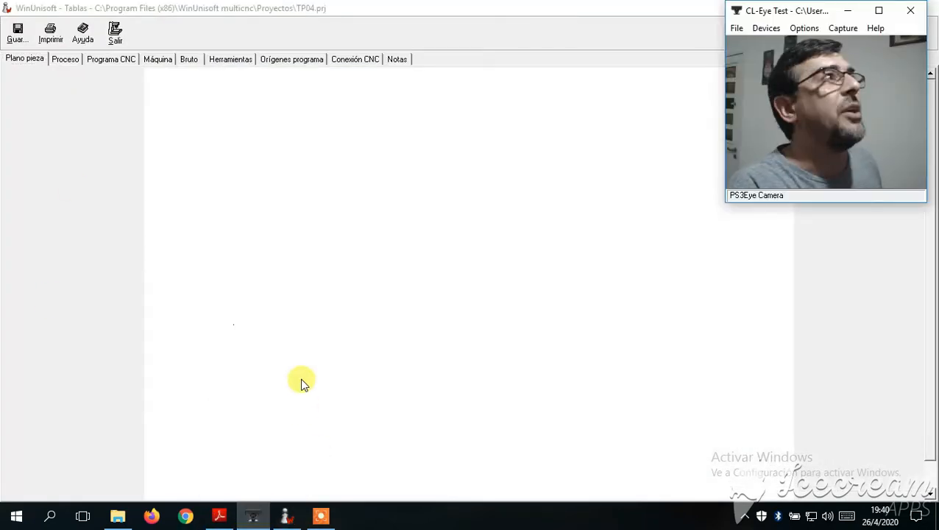
click(192, 61)
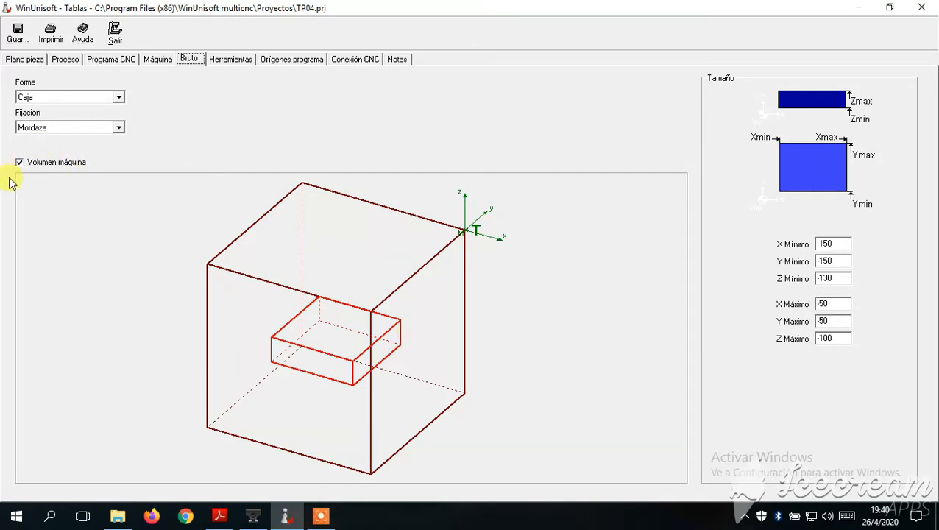
click(288, 518)
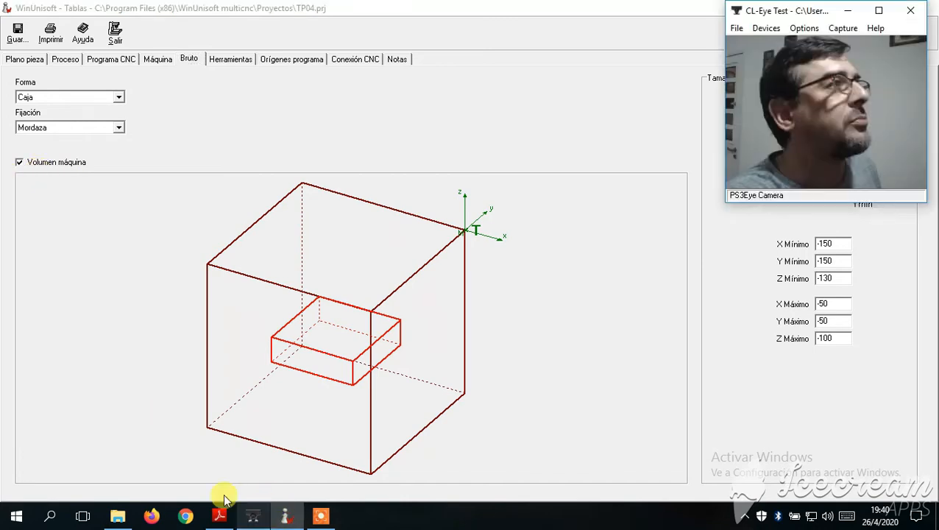
- Hide the machine volume to examine the stock block's dimensions, and show the volume again
click(20, 162)
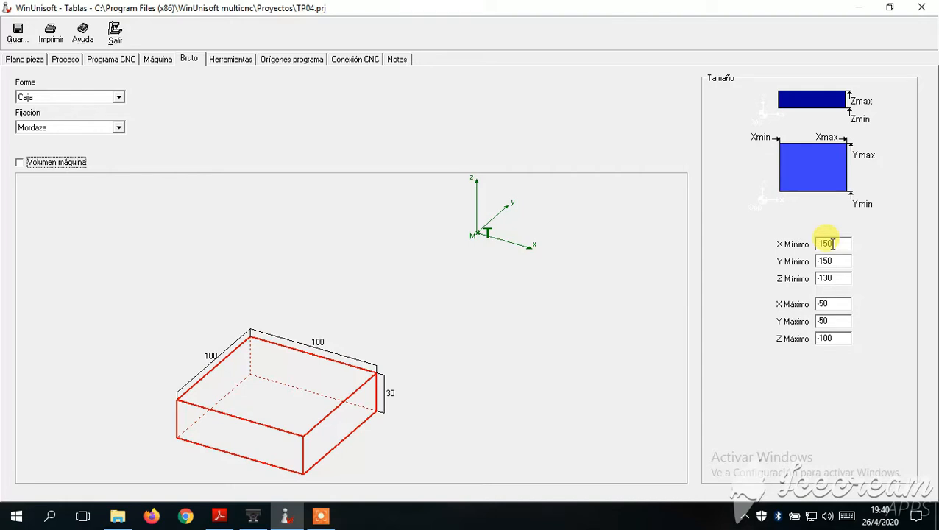
click(20, 163)
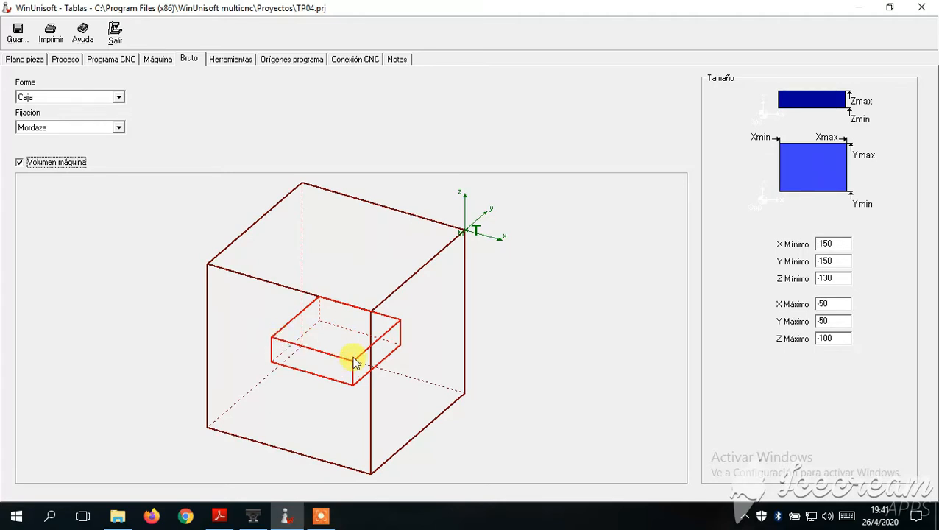
mouse_move(324, 517)
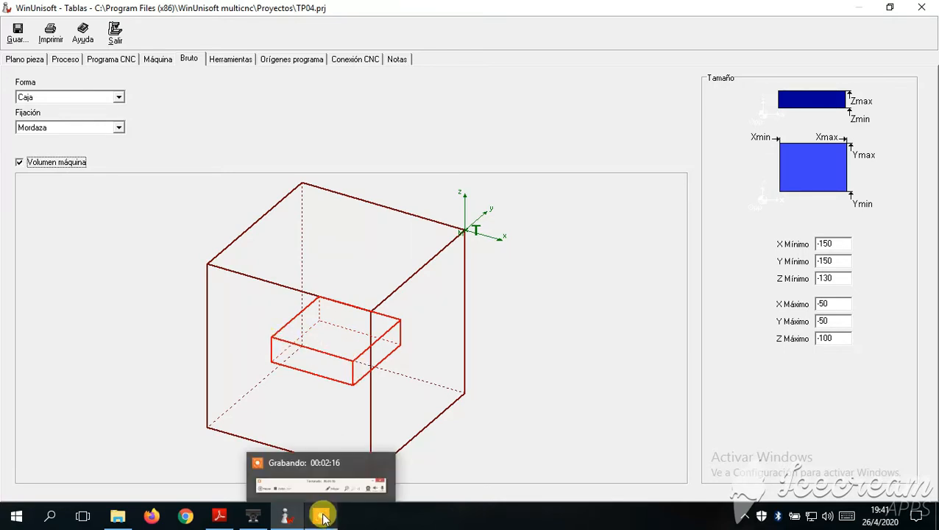
click(249, 513)
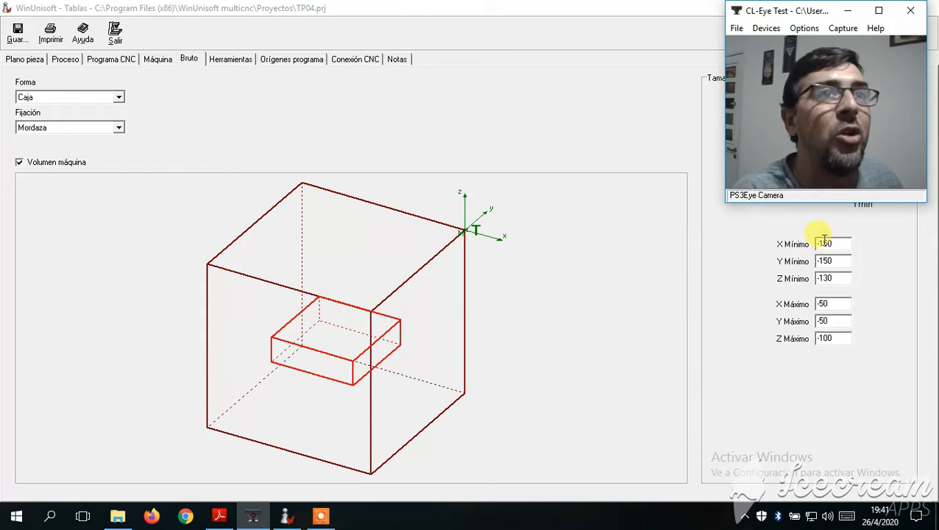
- Set the stock's X Máximo to -30 and check its dimensions with the machine volume temporarily hidden
click(825, 321)
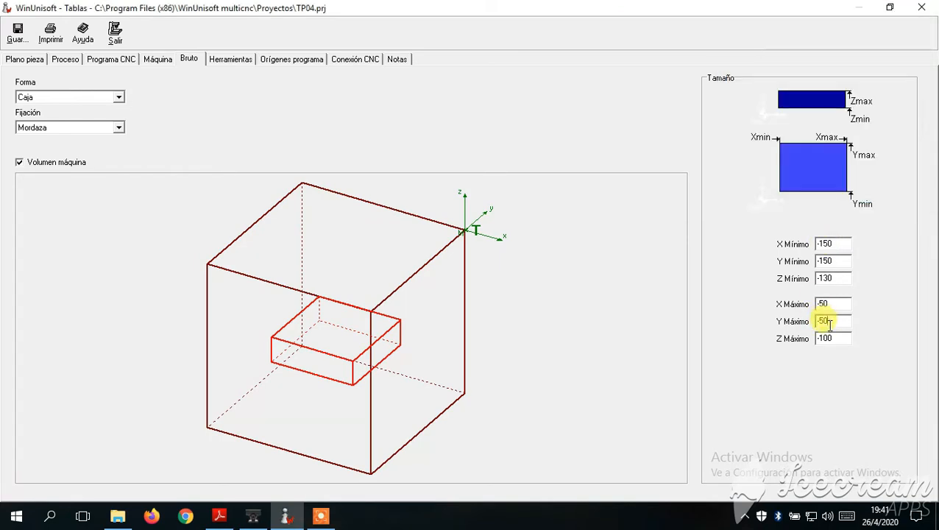
key(BackSpace)
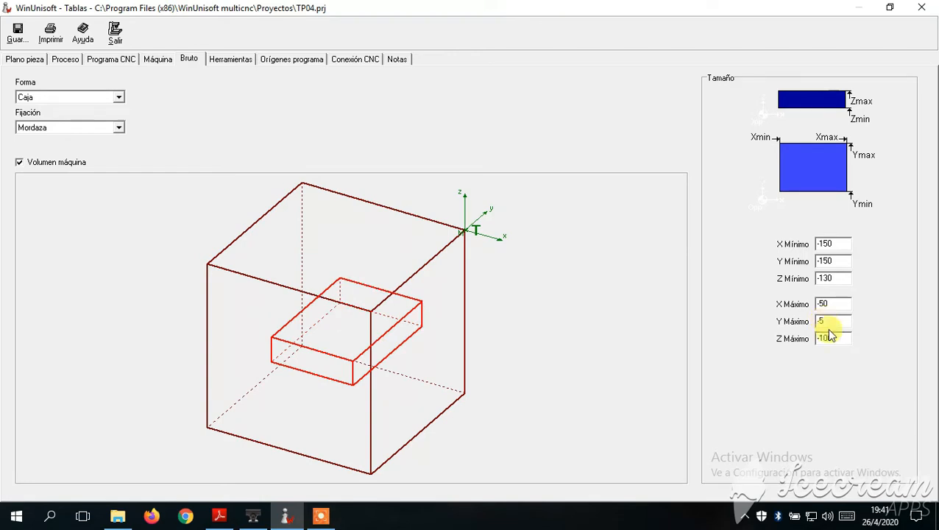
text(0)
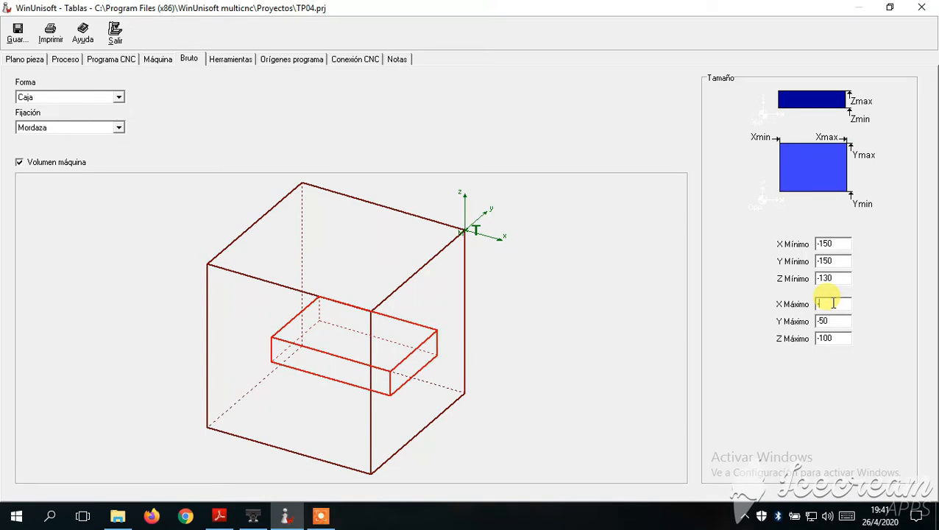
text(-30)
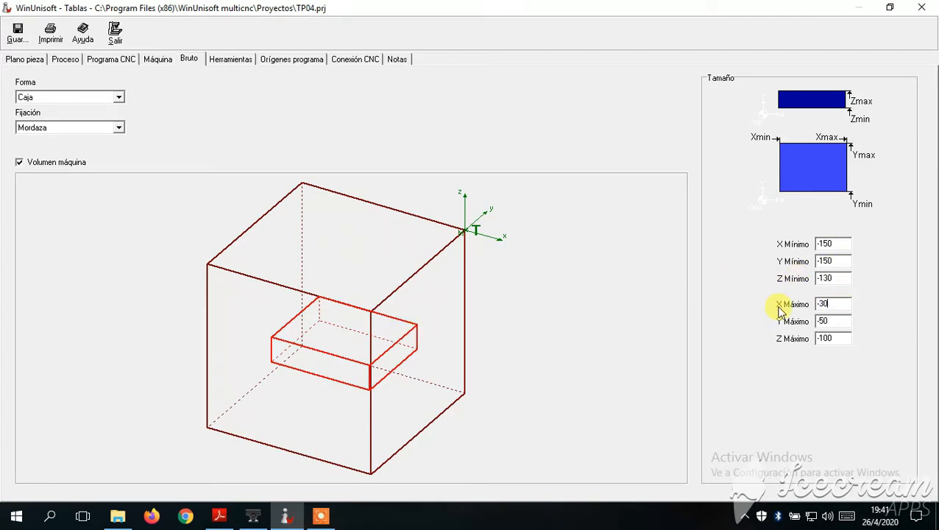
click(20, 163)
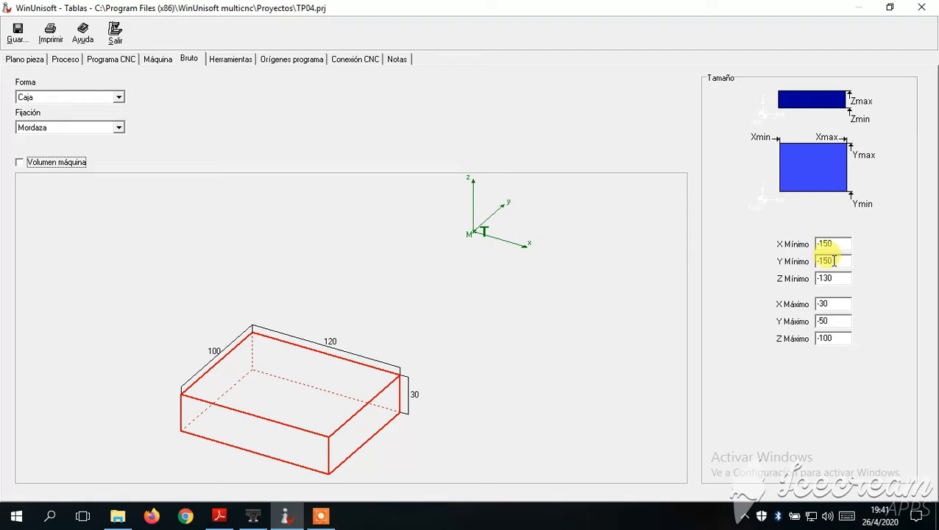
click(20, 163)
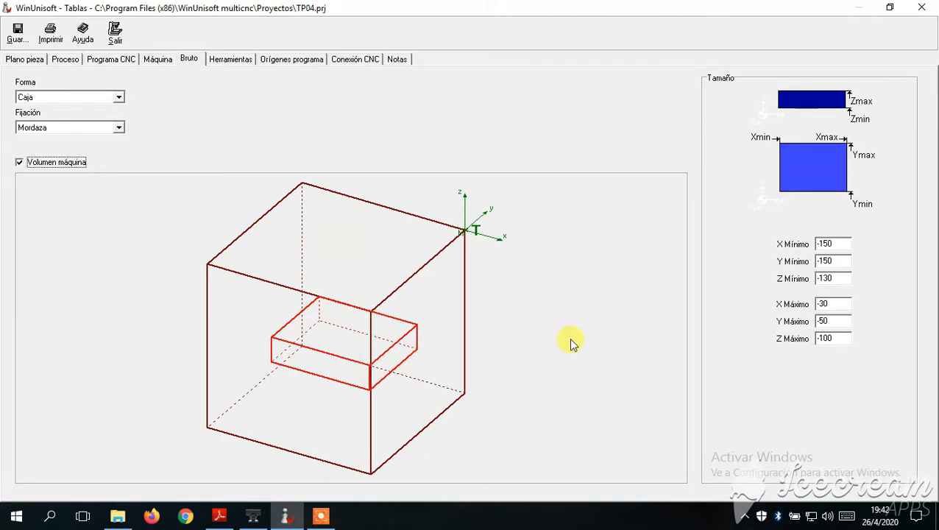
- Re-enter -150 as the stock's X Mínimo and set its Y Mínimo to -200
click(830, 321)
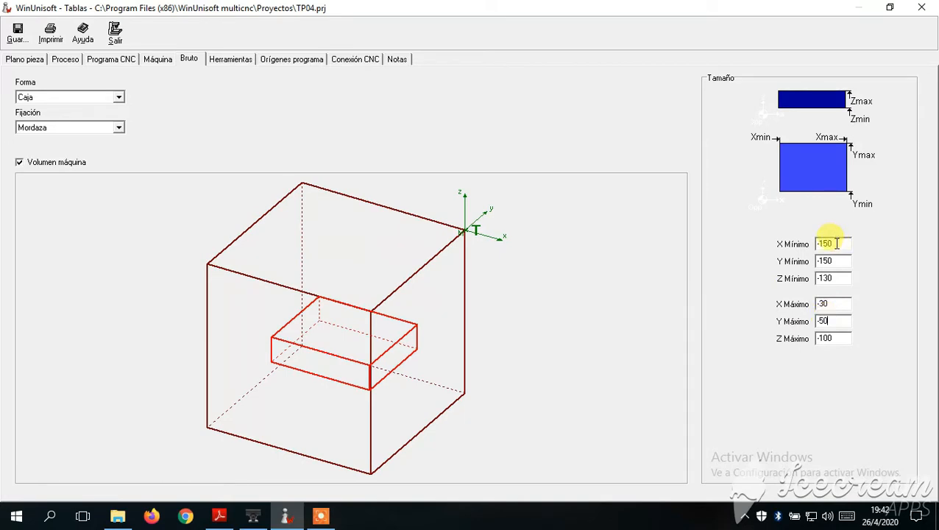
key(BackSpace)
key(BackSpace)
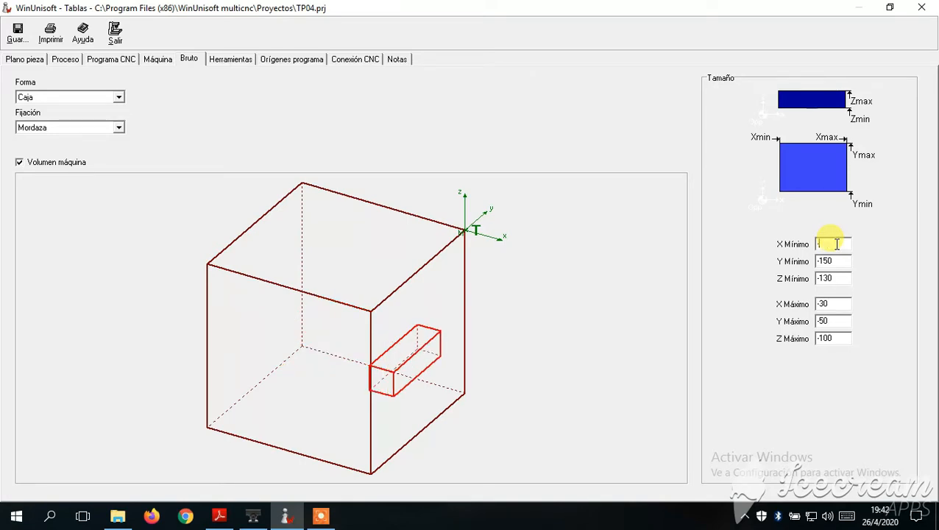
text(150)
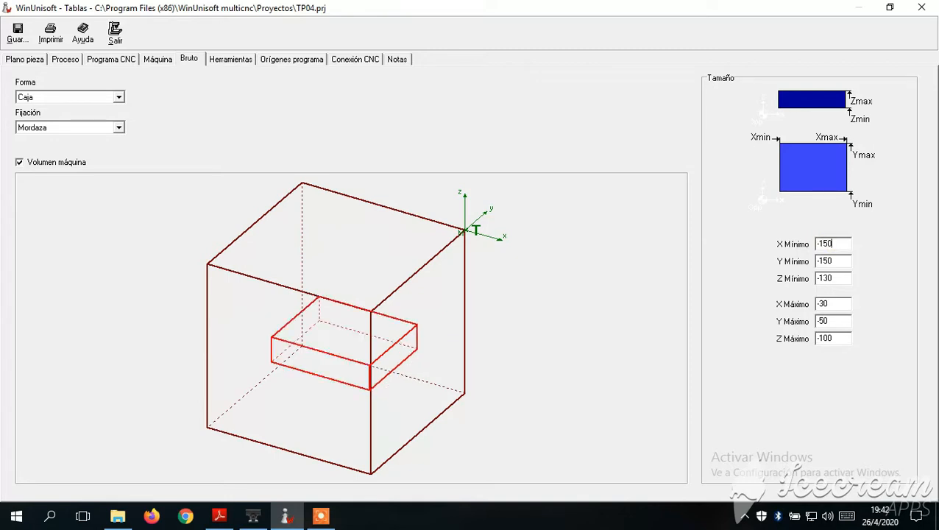
key(Tab)
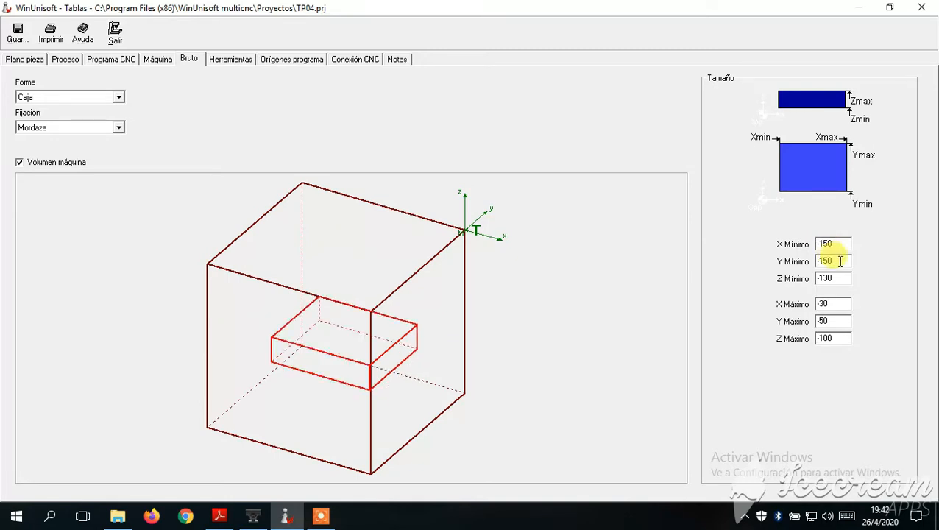
key(BackSpace)
key(BackSpace)
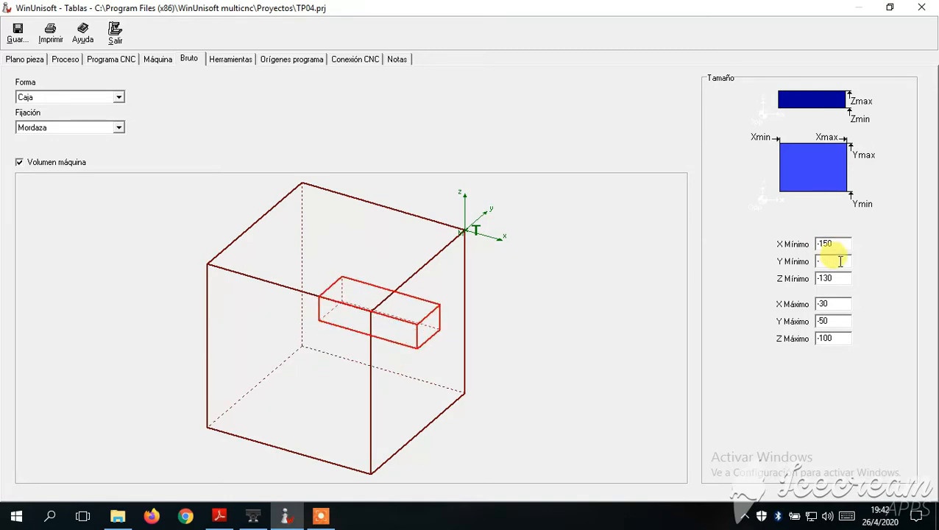
text(200)
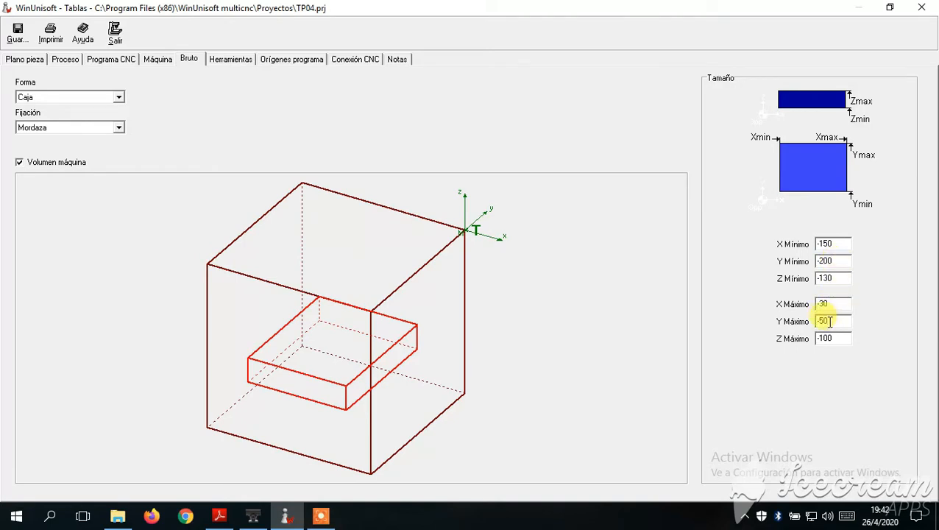
- Set the stock's Y Máximo to -0 and check its dimensions with the machine volume temporarily hidden
key(BackSpace)
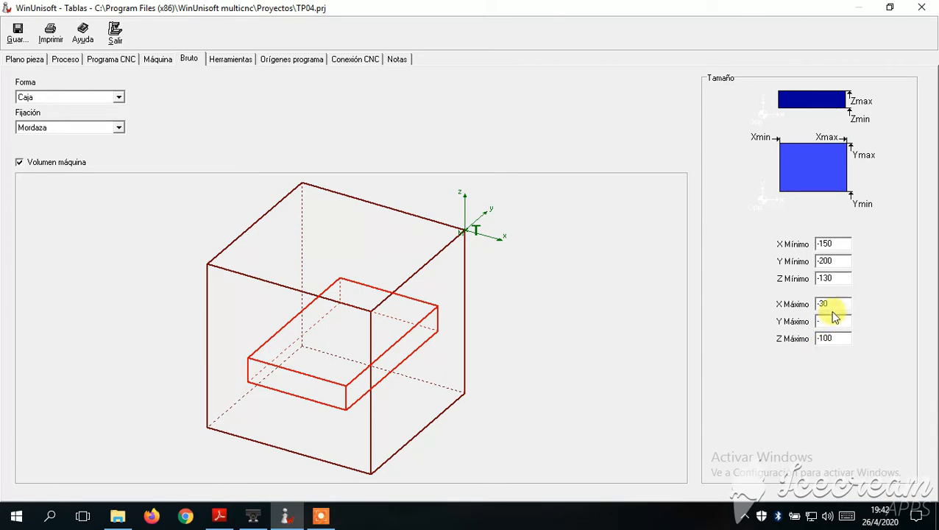
text(0)
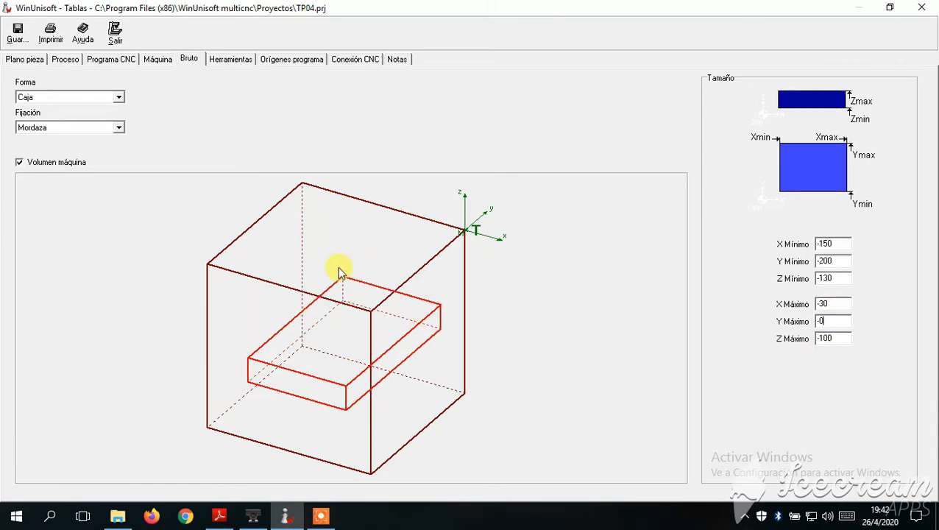
click(43, 162)
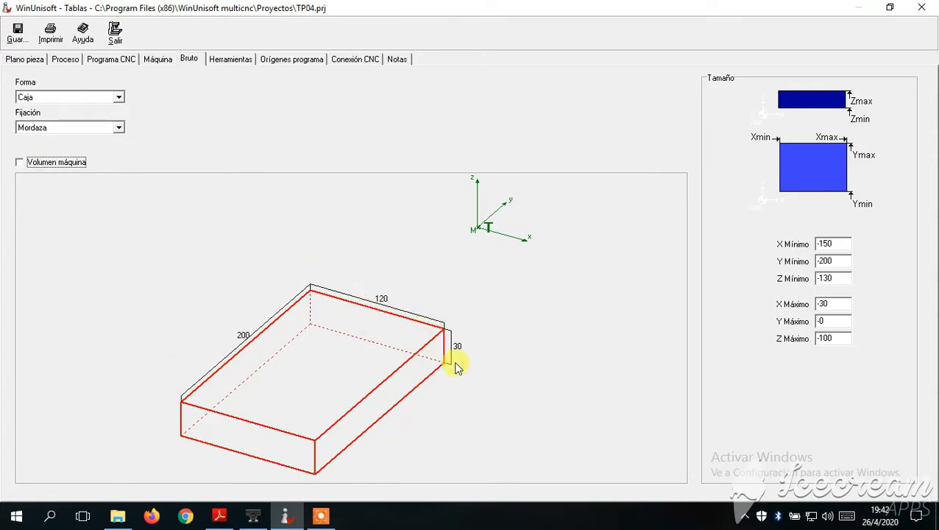
click(20, 163)
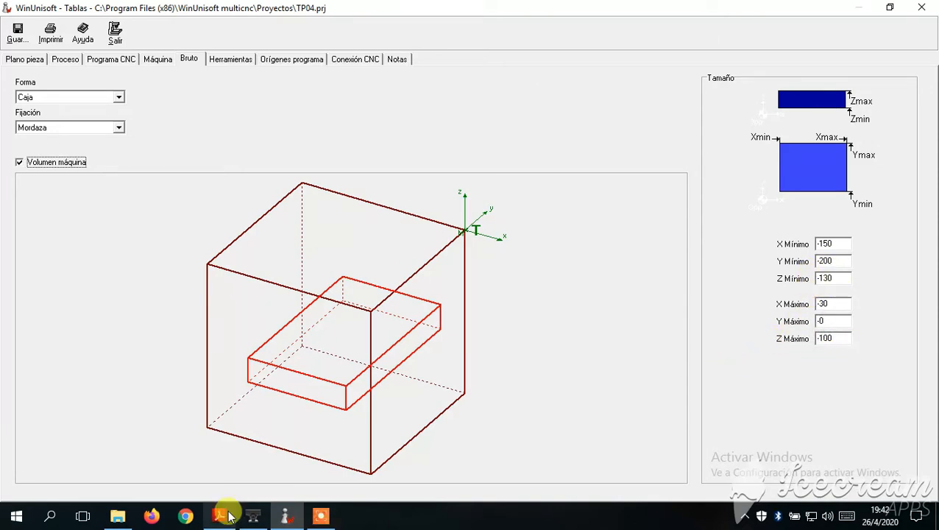
click(258, 516)
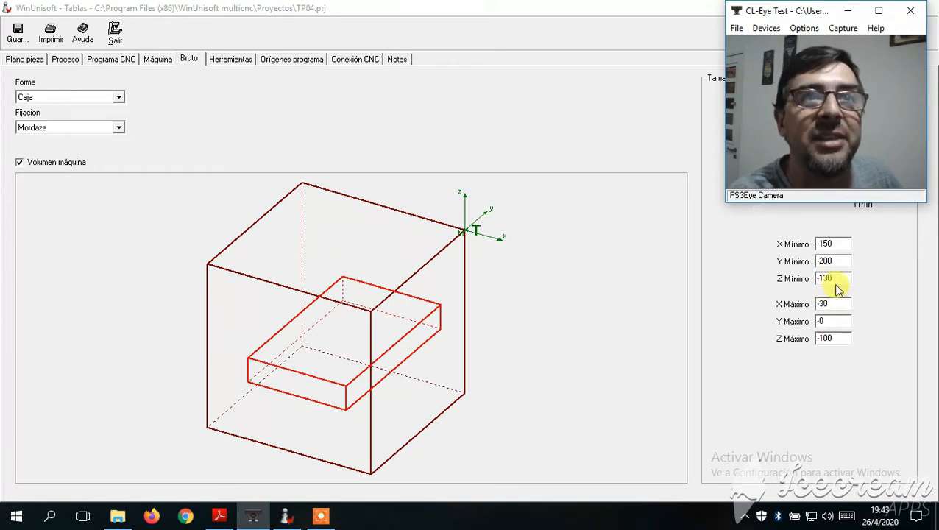
- Set the raw stock's Z Máximo to -50
click(837, 339)
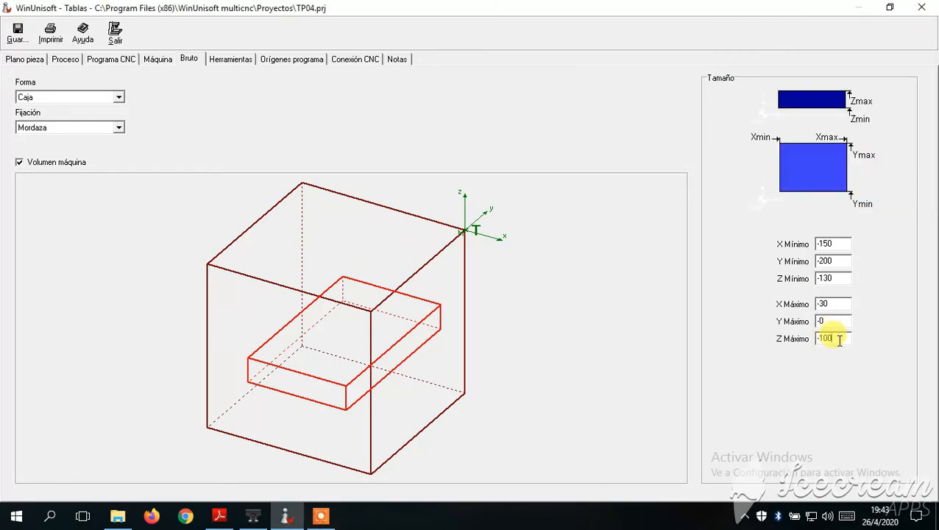
key(BackSpace)
key(BackSpace)
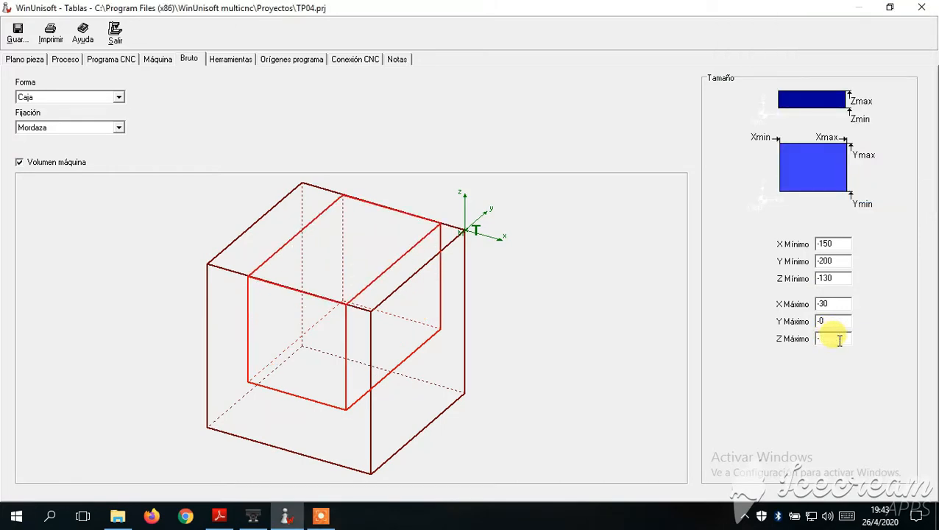
key(BackSpace)
text(50)
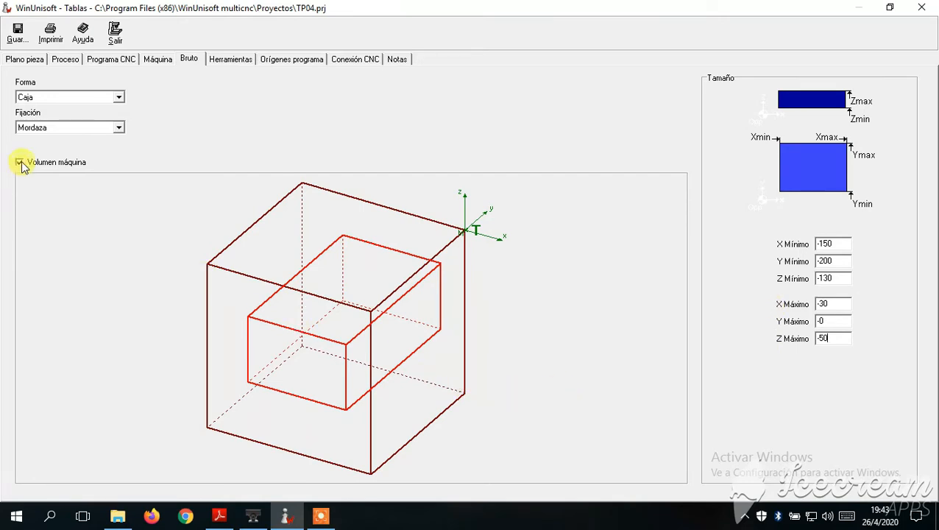
click(252, 516)
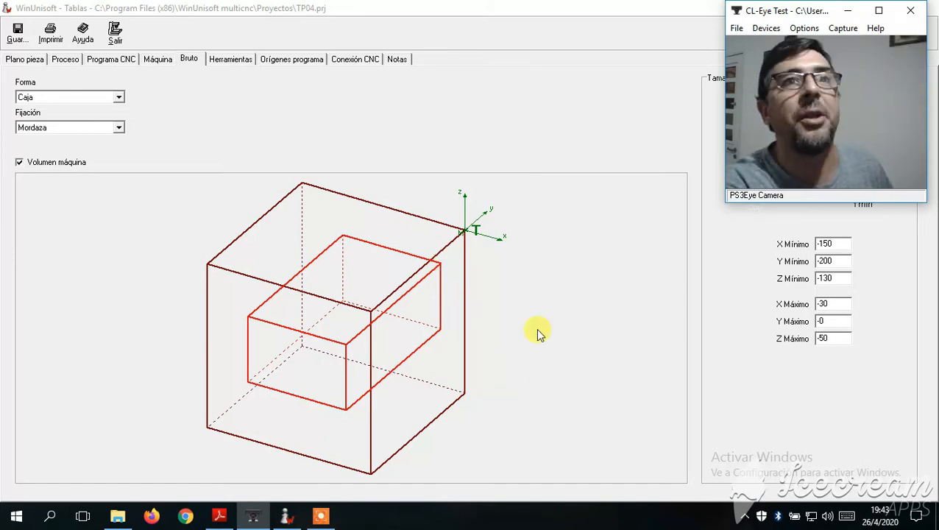
click(318, 519)
click(482, 494)
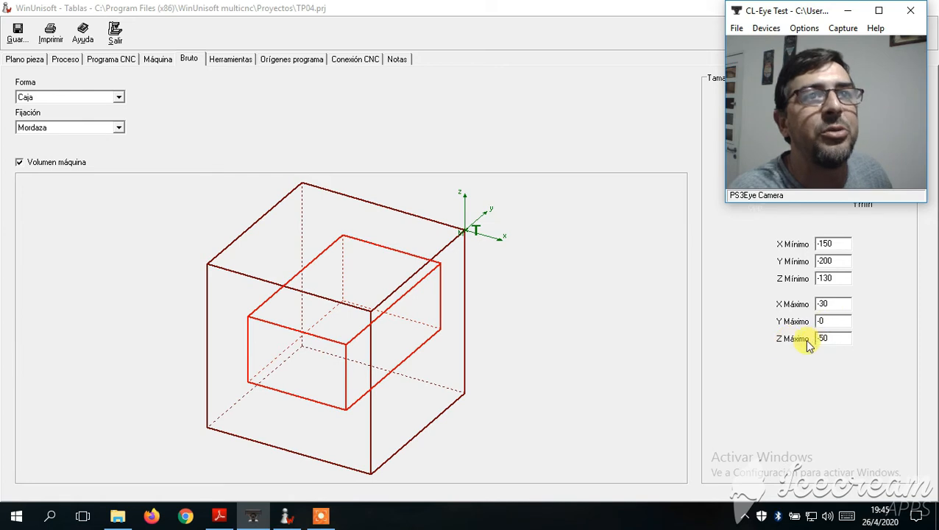
- Hide the machine volume to check the stock's dimensions, then save the project tables and return to the simulator
click(19, 162)
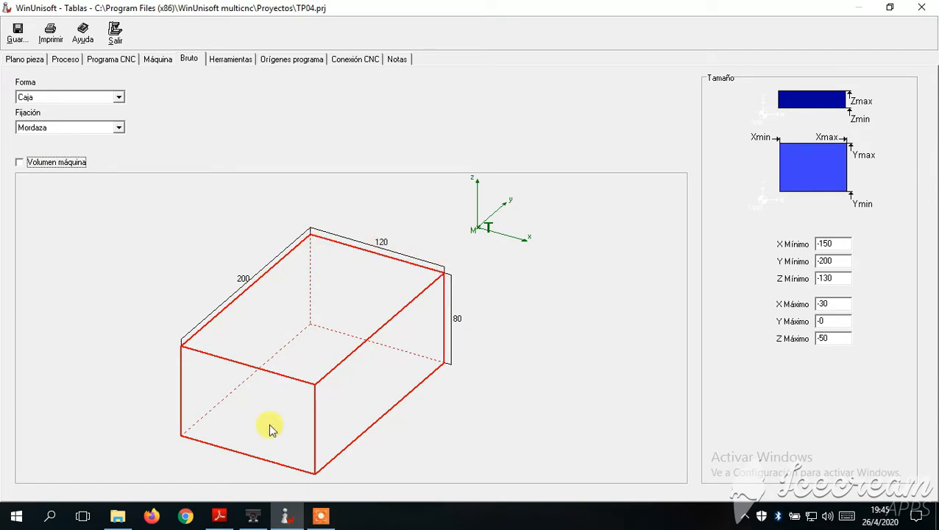
click(25, 37)
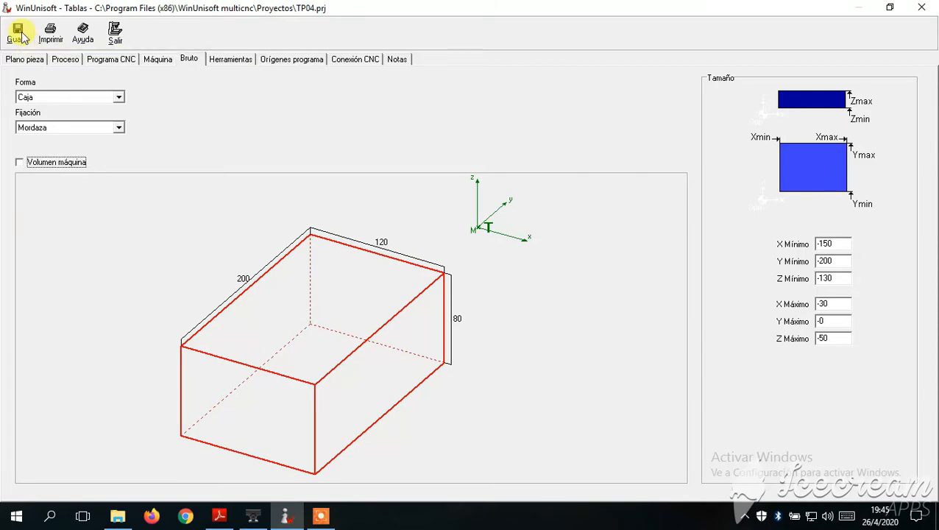
click(115, 33)
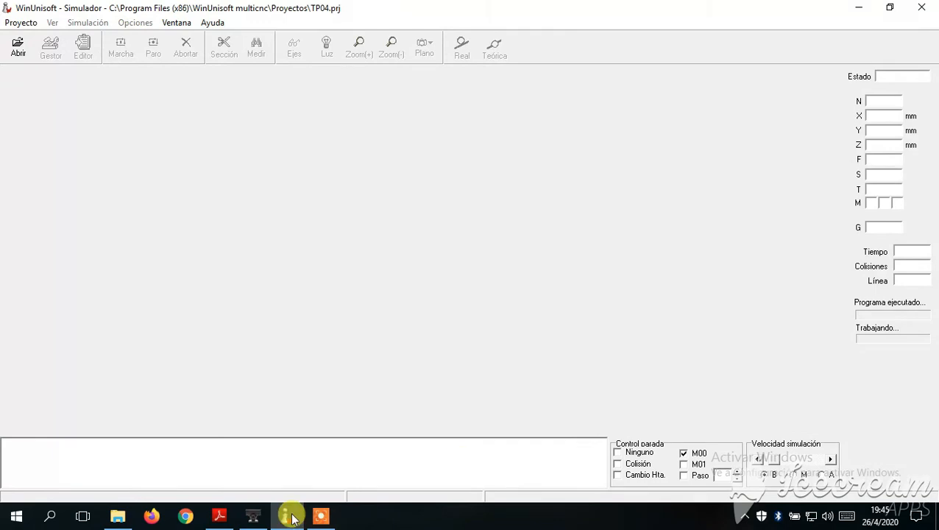
click(263, 519)
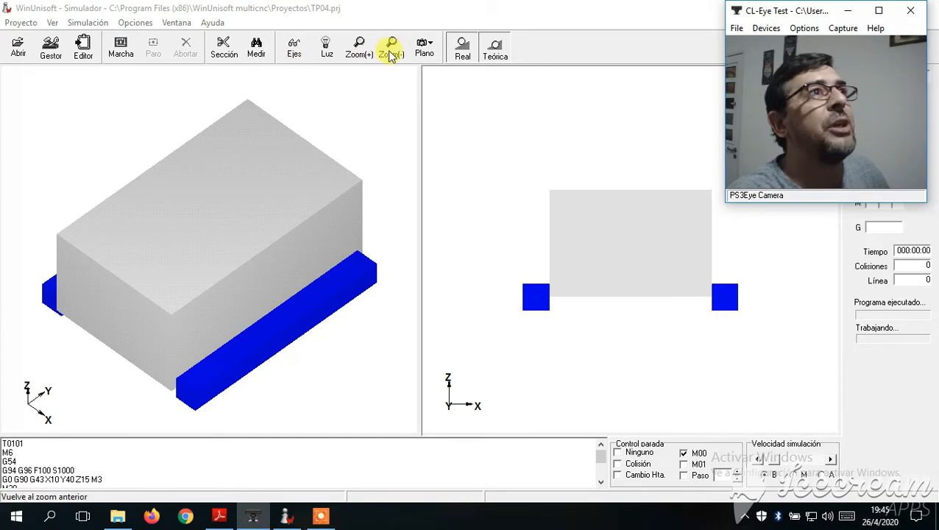
- Inspect the stock and vise jaws in the XY plane in the 3D view, then restore its 3D orientation
click(279, 221)
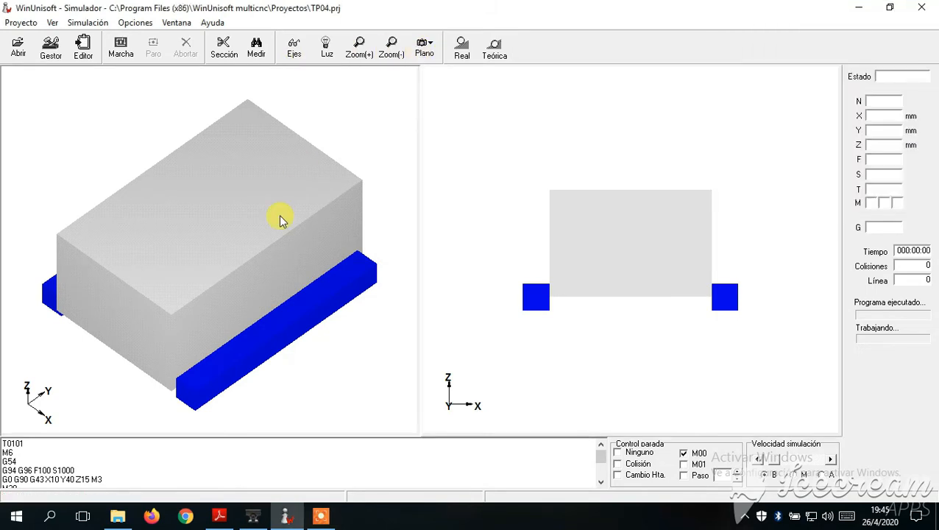
click(421, 58)
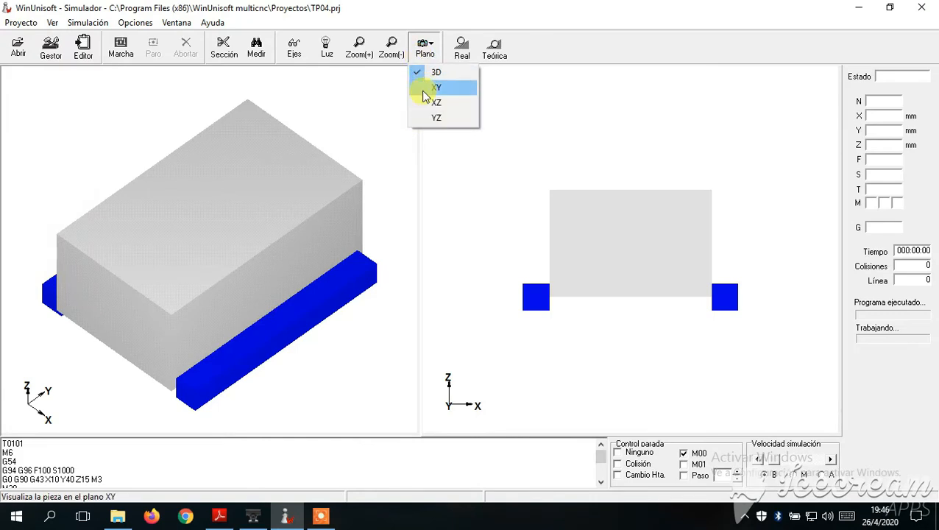
click(427, 88)
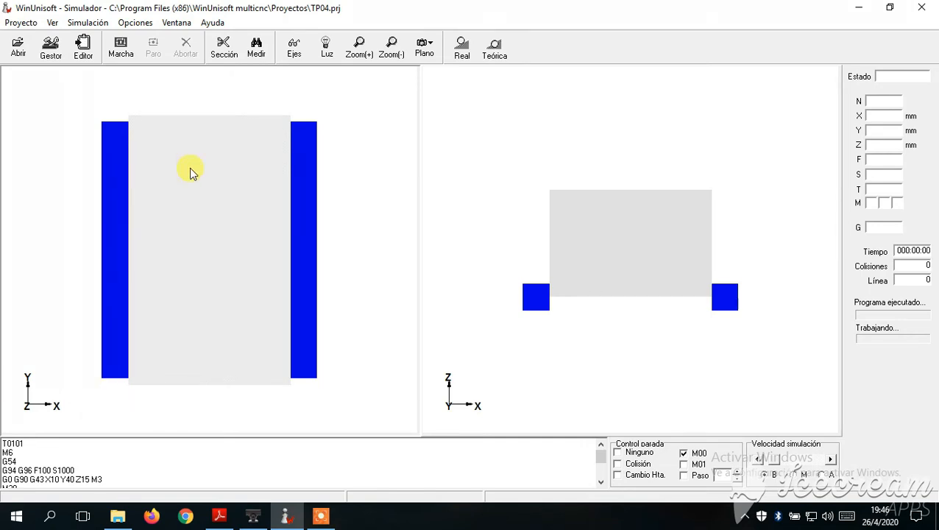
click(425, 46)
click(418, 72)
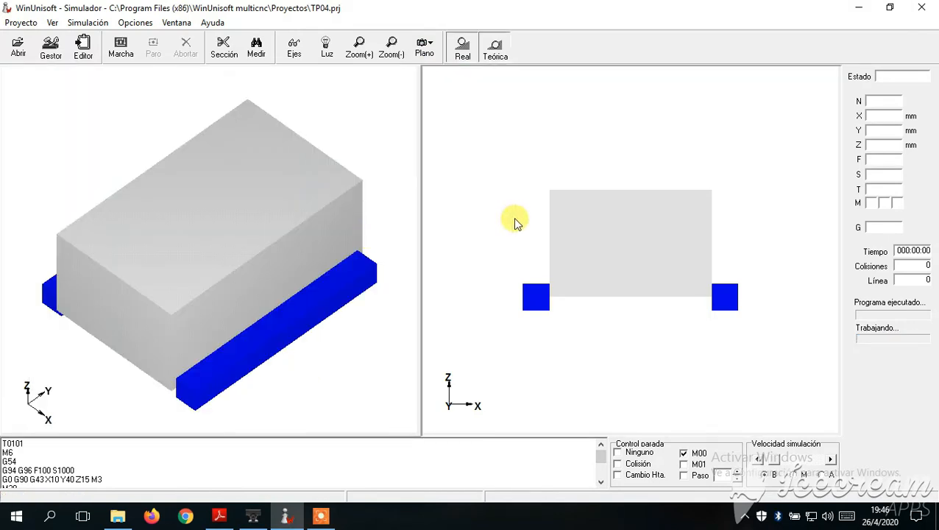
- Change the XZ view of the stock to the XY plane
click(425, 52)
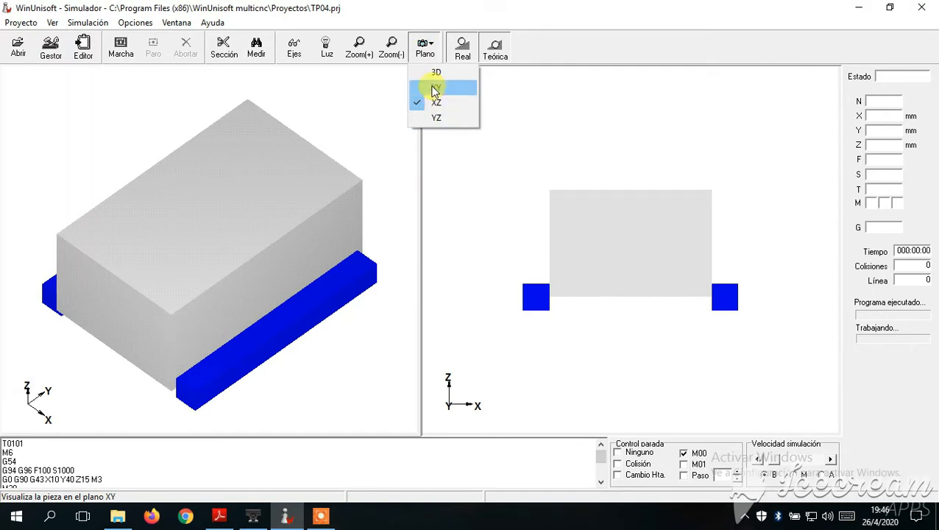
click(426, 87)
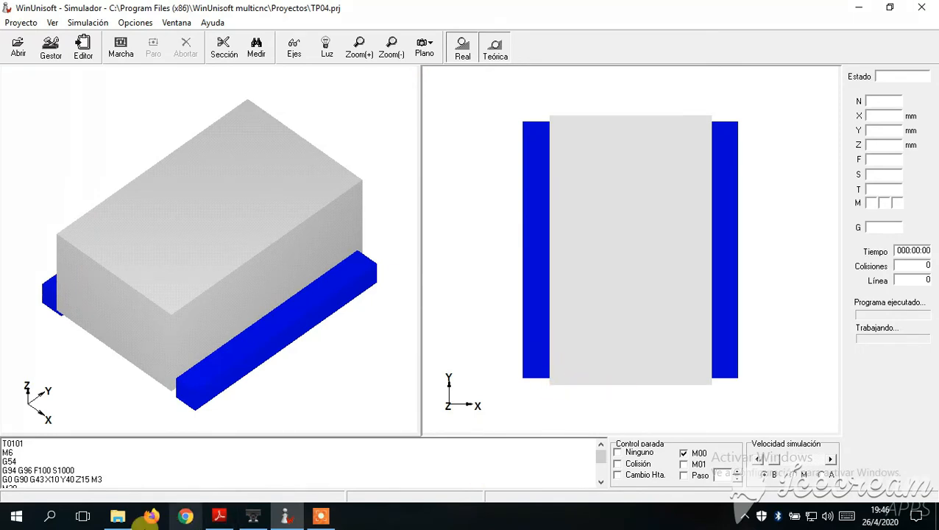
click(253, 517)
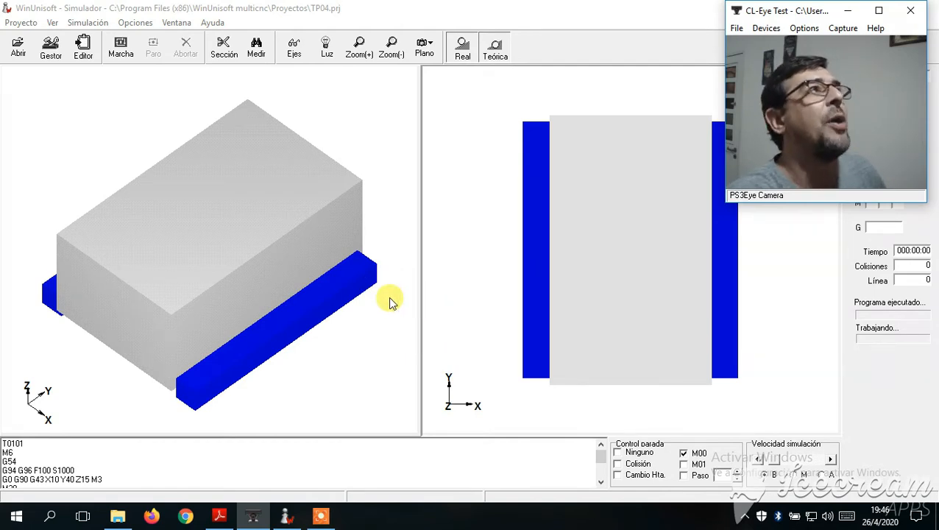
- Open the project's machine settings and set the X Mínimo and Y Mínimo travel limits to -400
click(51, 50)
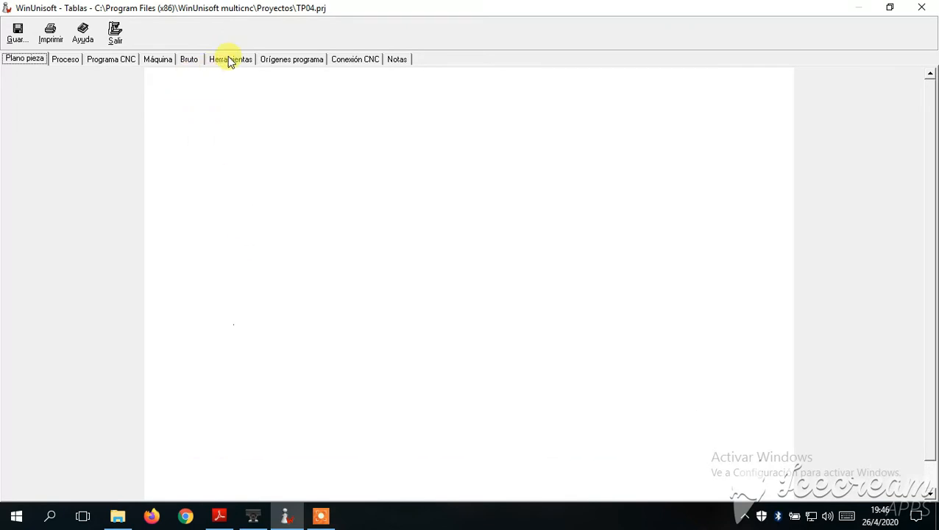
click(161, 63)
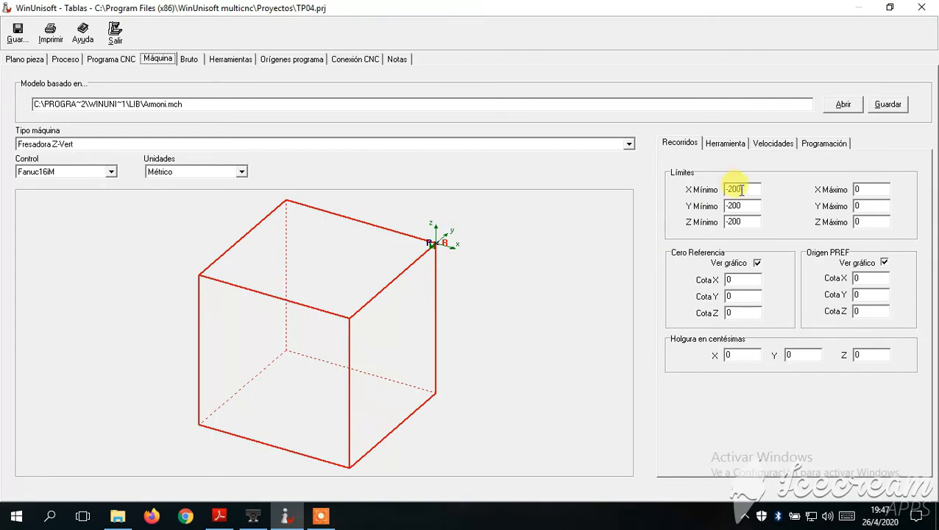
click(252, 515)
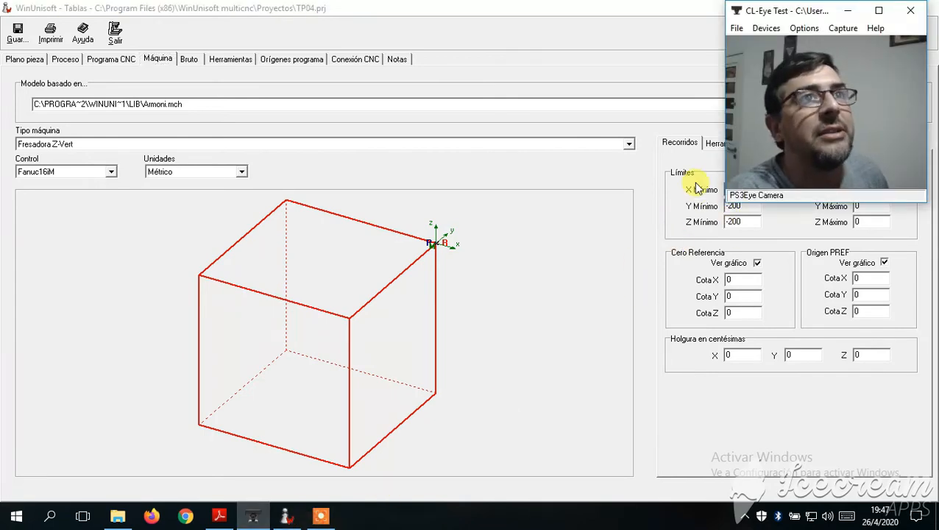
click(253, 517)
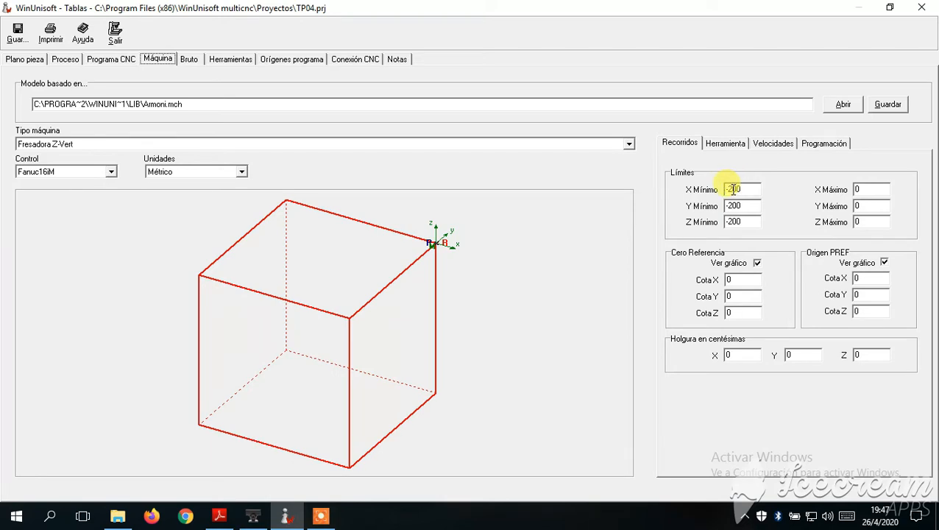
drag(734, 189, 751, 189)
key(BackSpace)
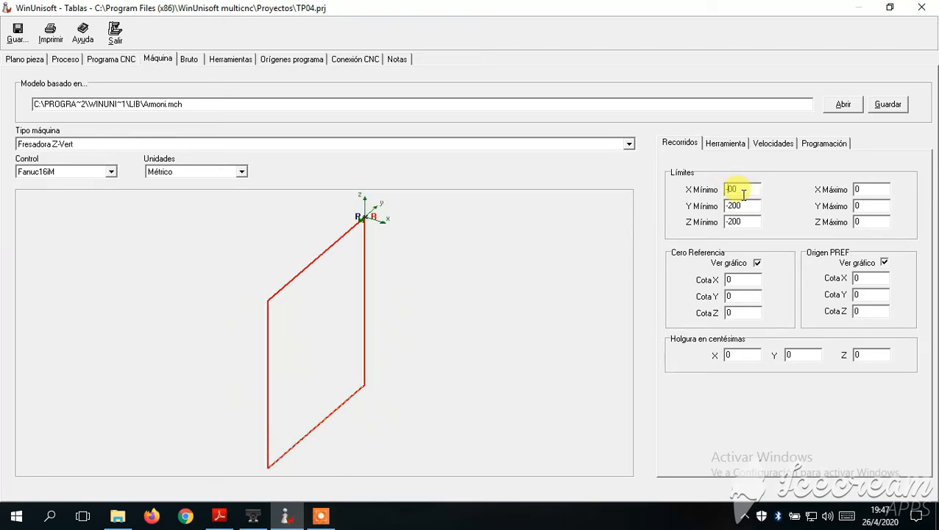
text(4)
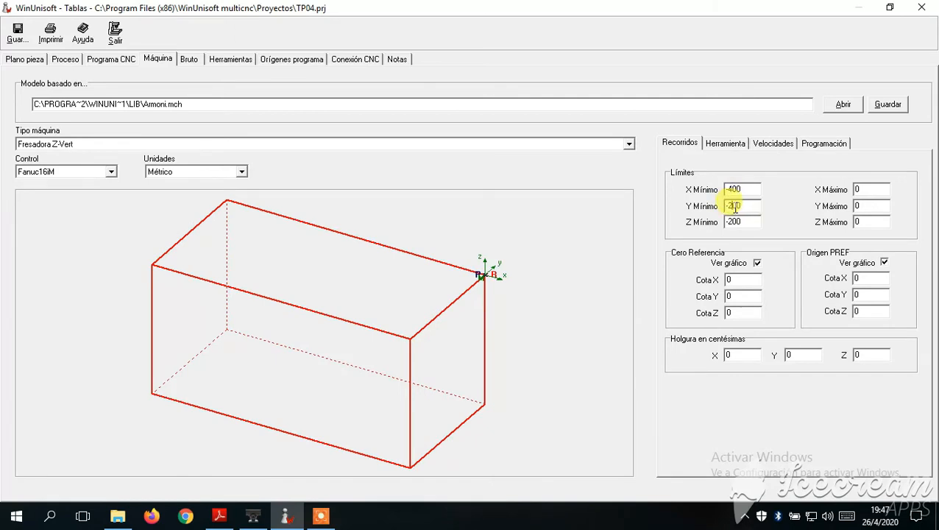
key(BackSpace)
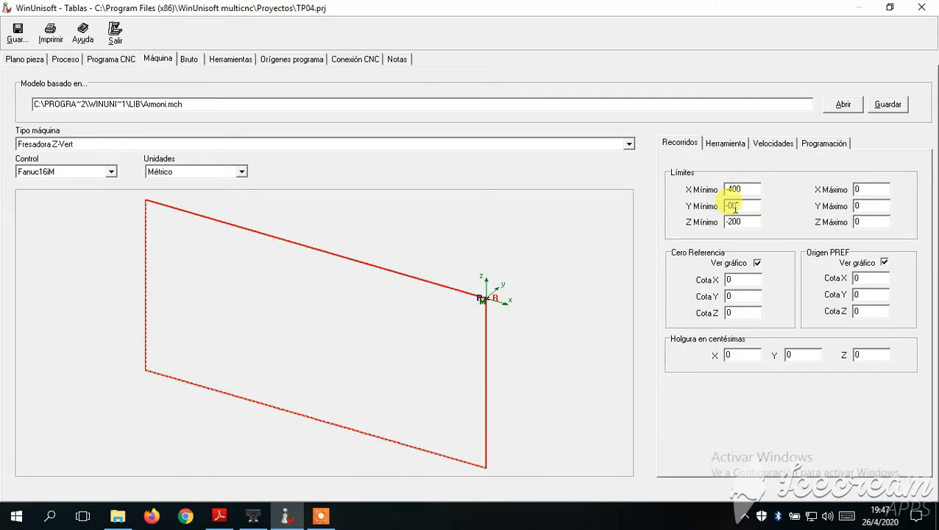
text(4)
- Set the machine's X Máximo and Y Máximo travel limits to 100
click(740, 222)
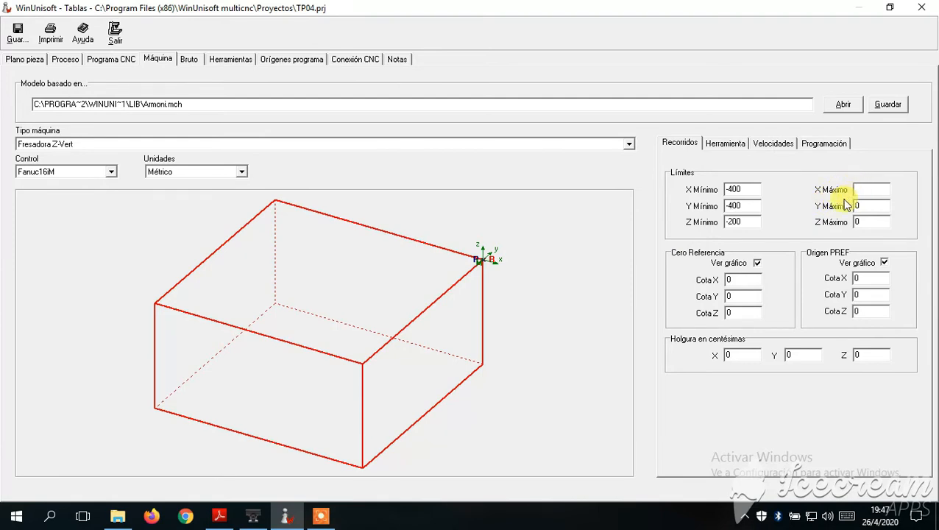
text(100)
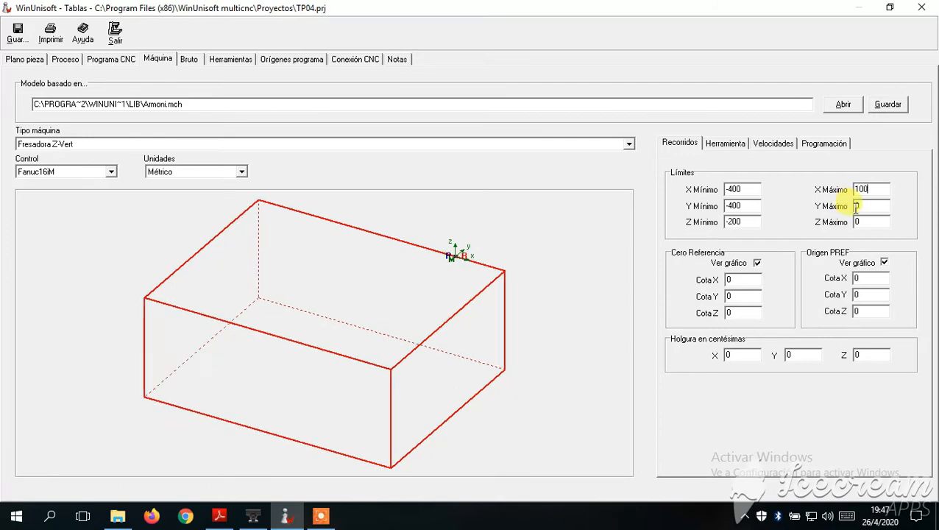
double_click(860, 206)
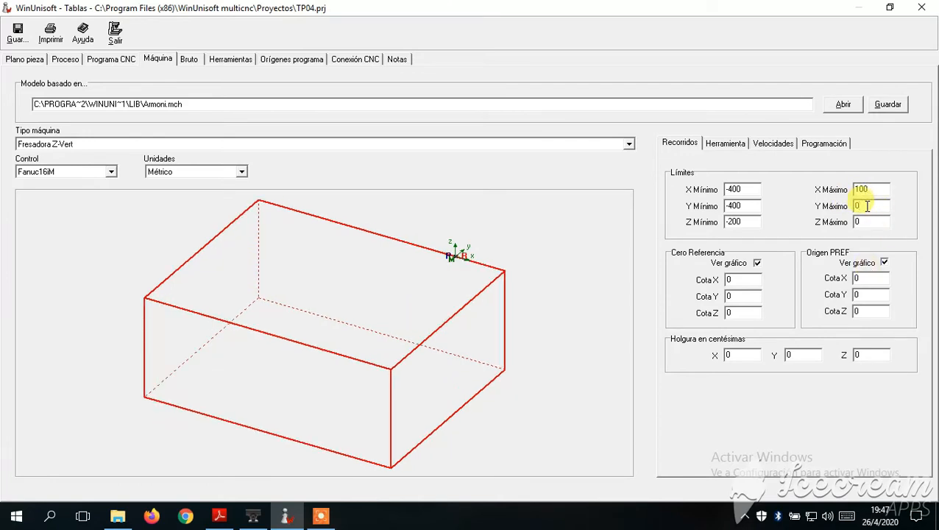
text(100)
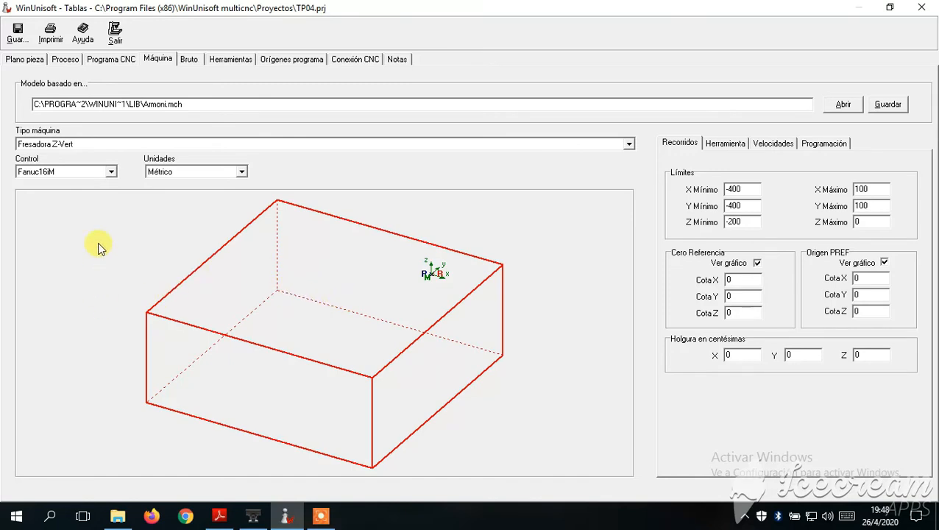
- Show the machine volume around the raw stock to check the stock's position inside it
click(189, 60)
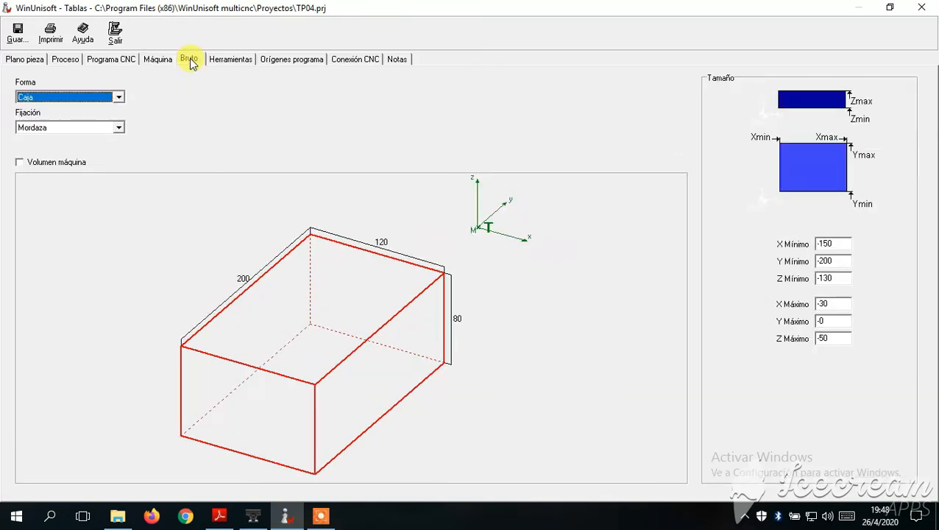
click(20, 162)
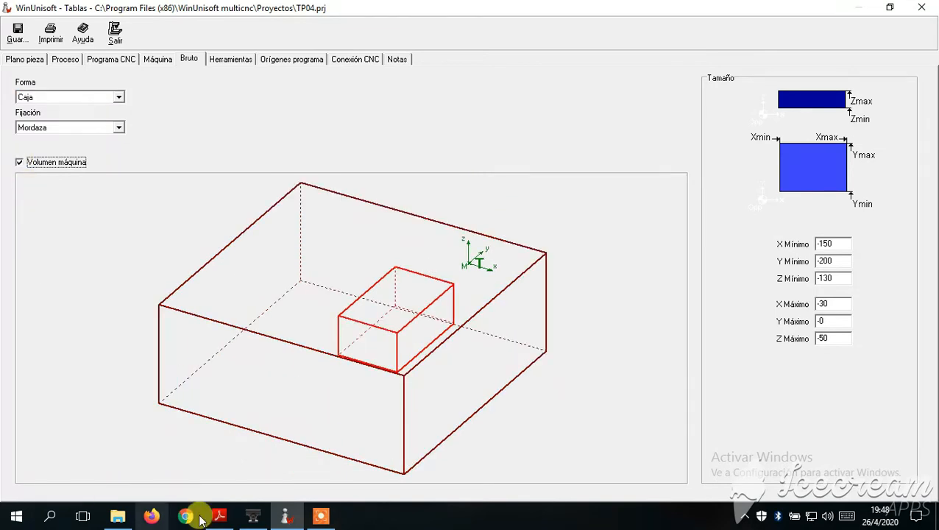
click(256, 517)
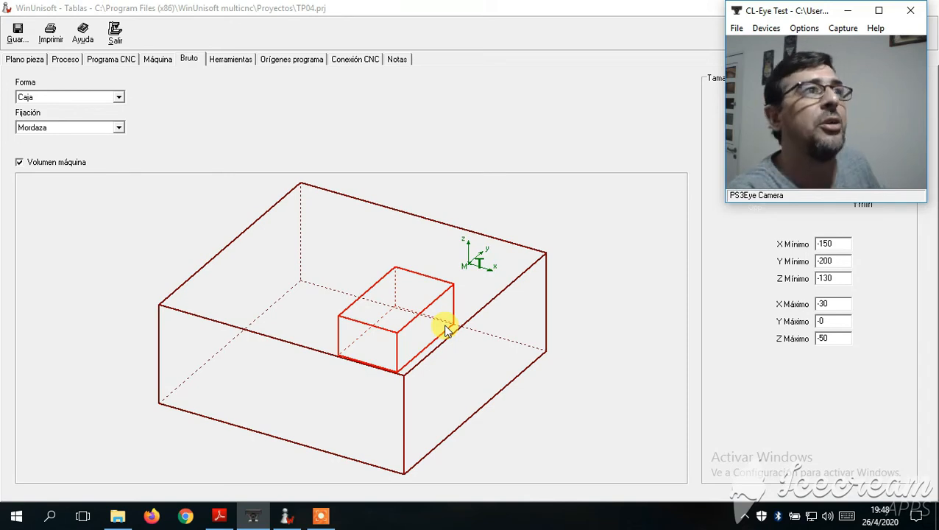
- Review the machine's travel limits and compare them with the raw stock's placement in the machine volume
click(162, 60)
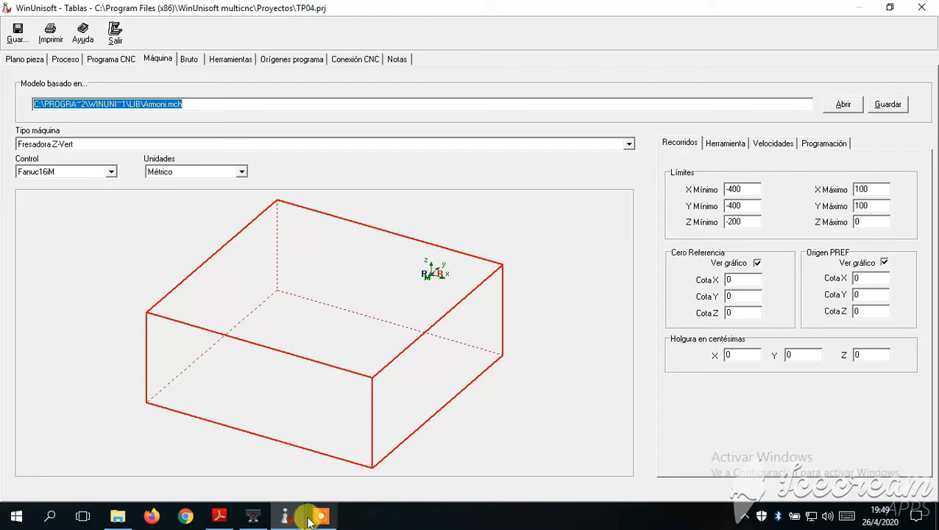
click(262, 517)
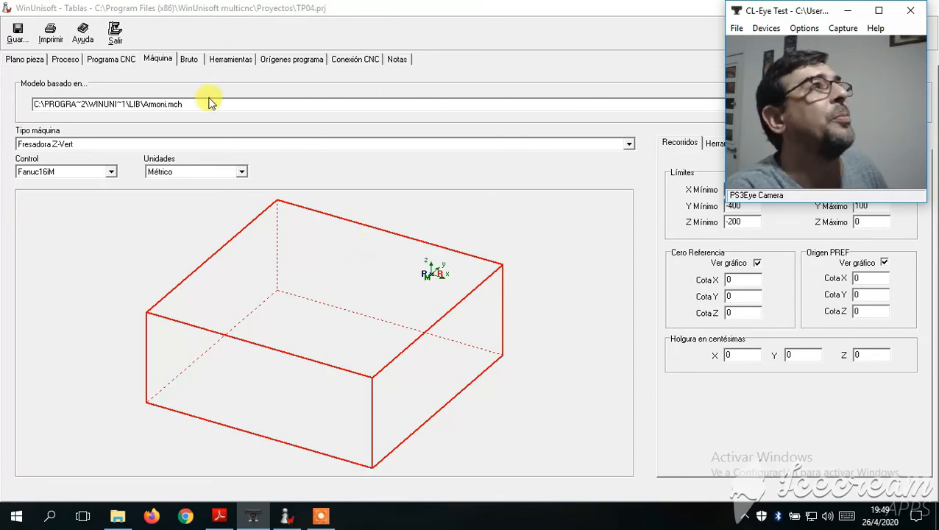
click(192, 61)
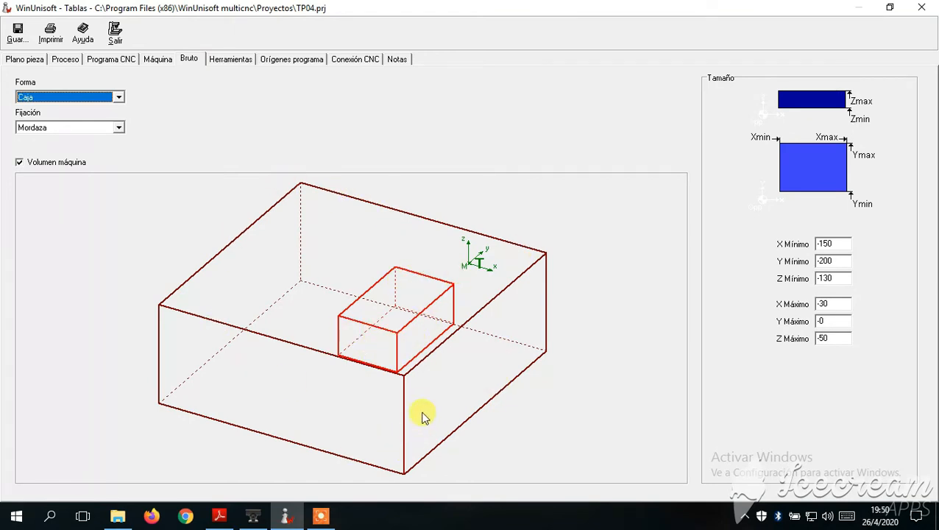
- Open the project's tool table and add a new tool number 9 with corrector 9
click(230, 61)
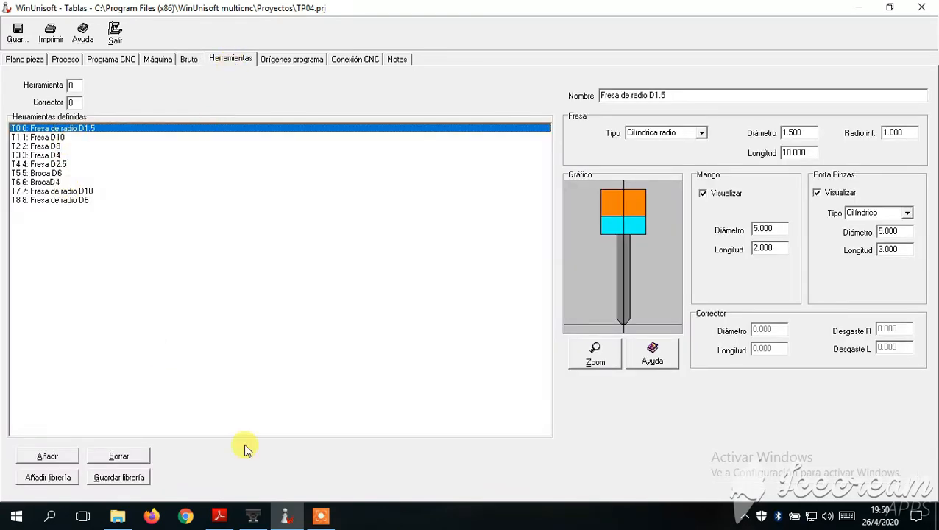
click(251, 517)
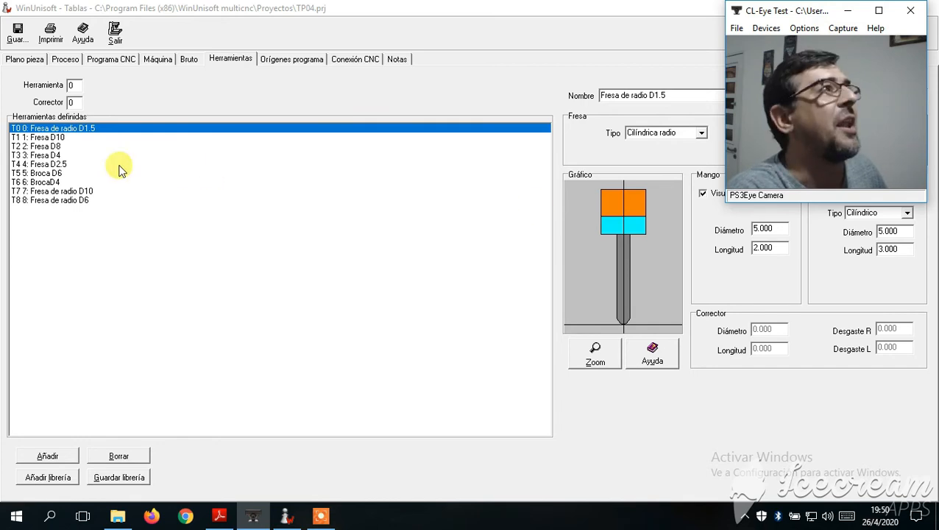
click(61, 458)
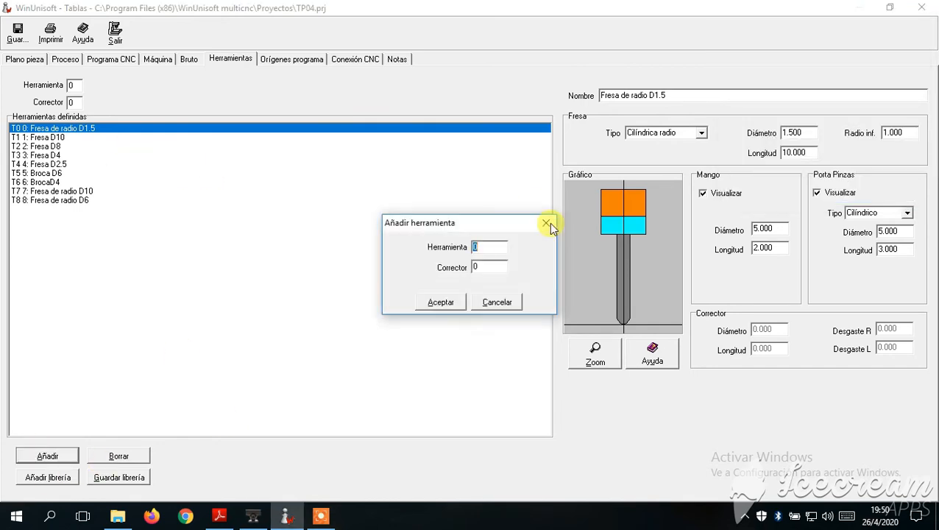
text(9)
click(485, 268)
text(9)
click(440, 302)
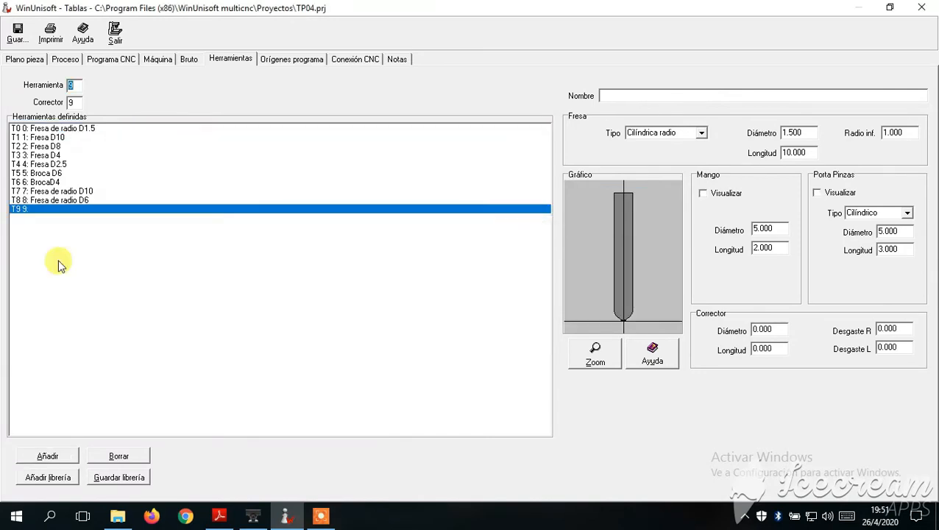
- Name tool T9 "FRESA DE RADIO D80" and set its cutter diameter to 80
click(614, 97)
text(FRESA DE RADIO D80)
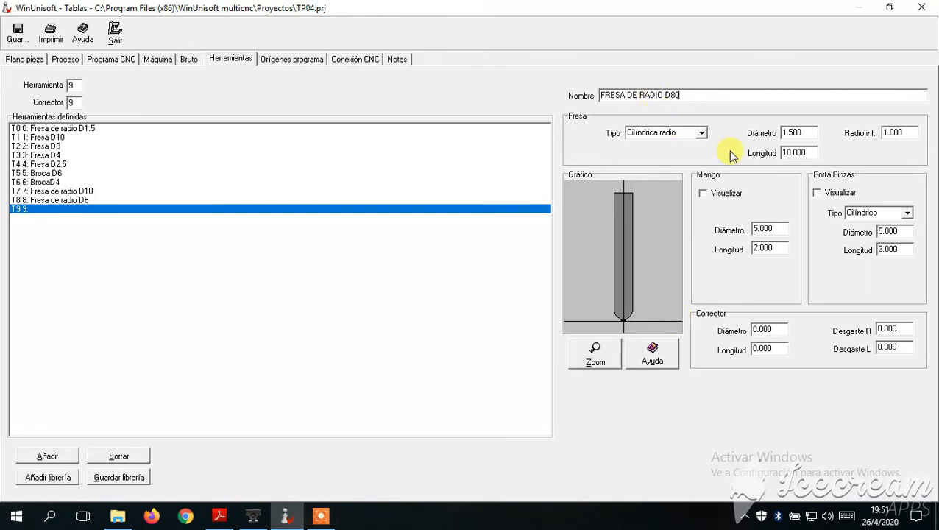
click(799, 133)
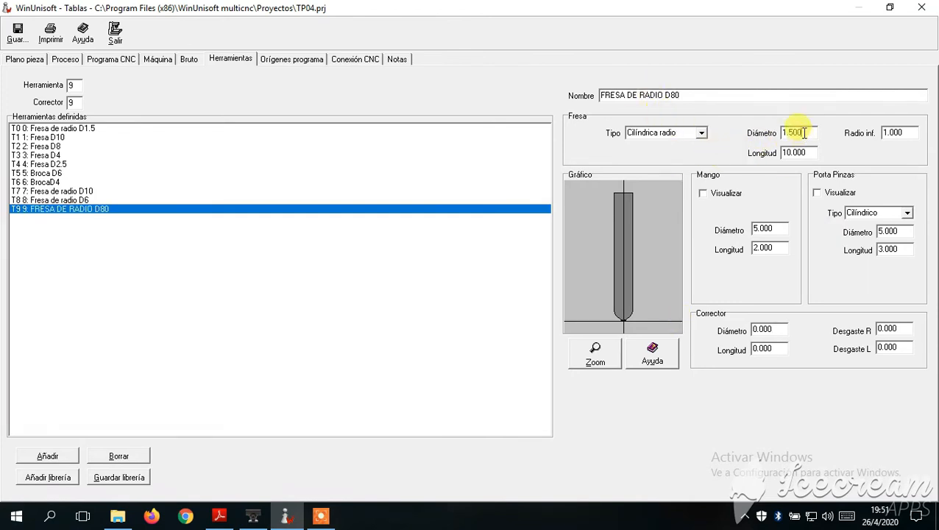
key(BackSpace)
text(80)
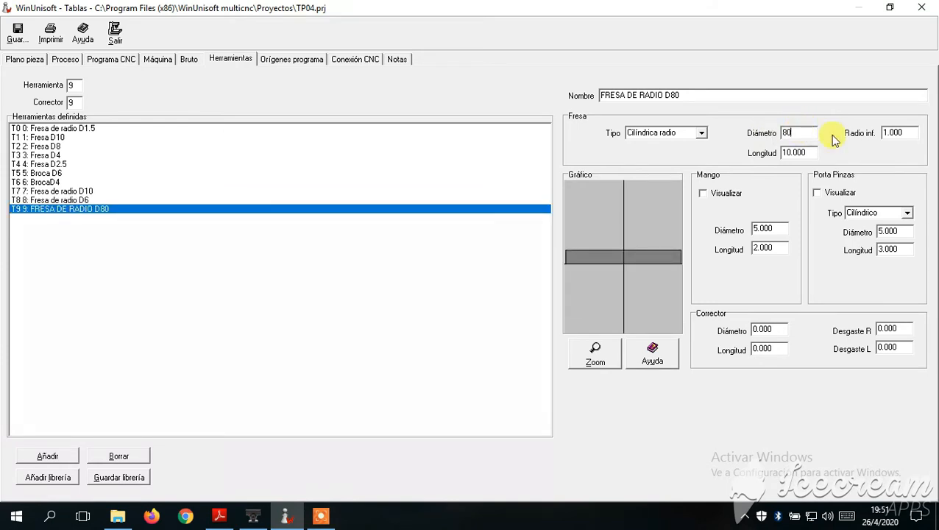
- Set the cutter length of tool T9 to 20
click(805, 153)
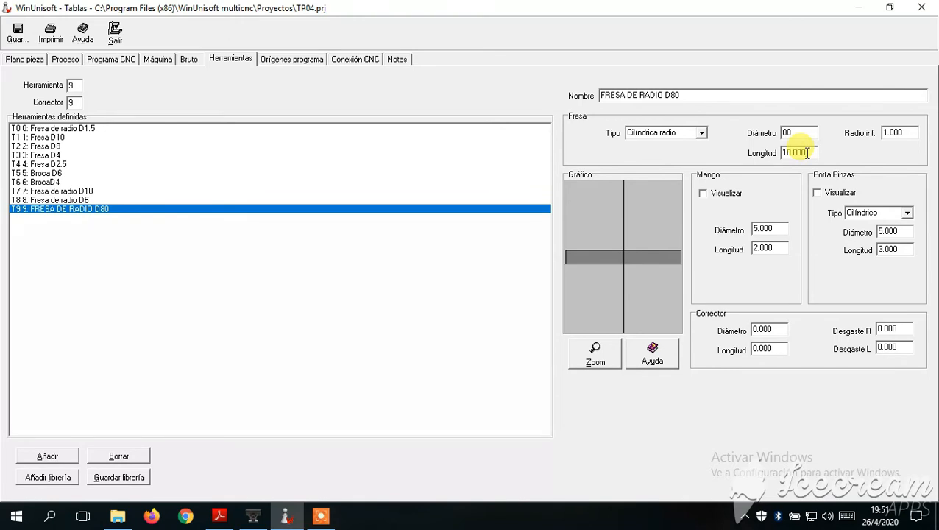
key(BackSpace)
key(BackSpace)
key(BackSpace)
key(BackSpace)
key(BackSpace)
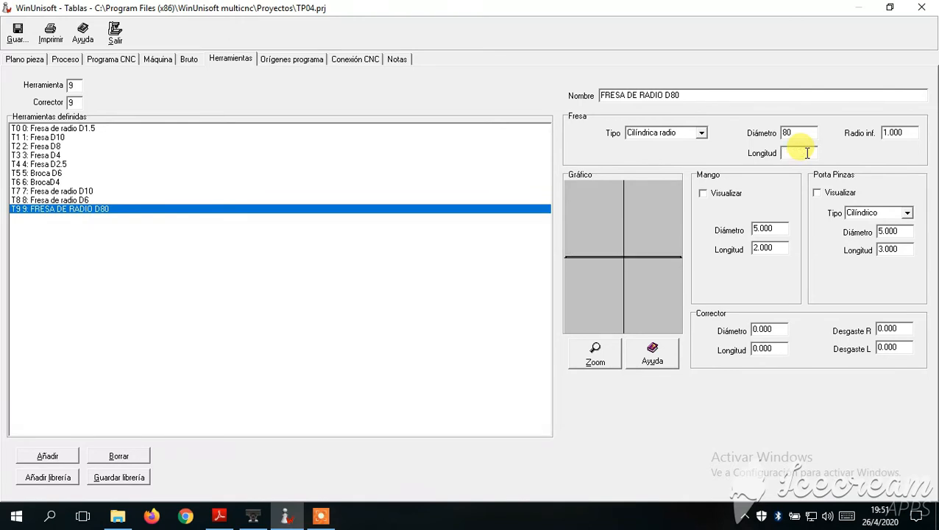
text(20)
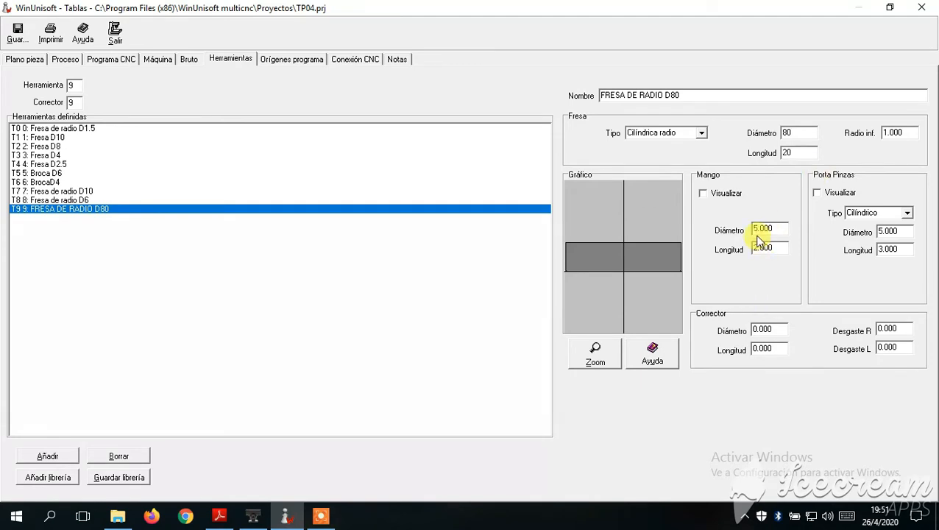
- Enable the shank (Mango) display for tool T9 and set the shank diameter to 20
click(703, 194)
double_click(765, 229)
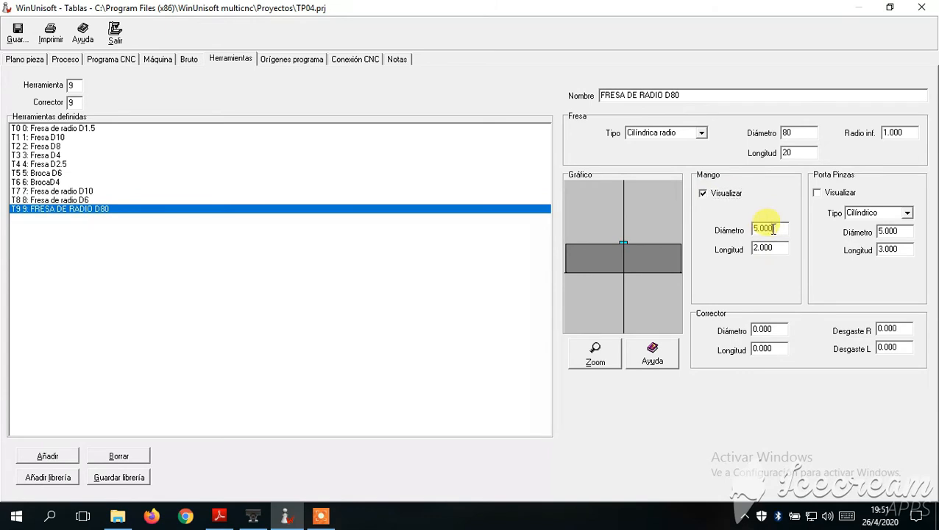
click(774, 227)
key(BackSpace)
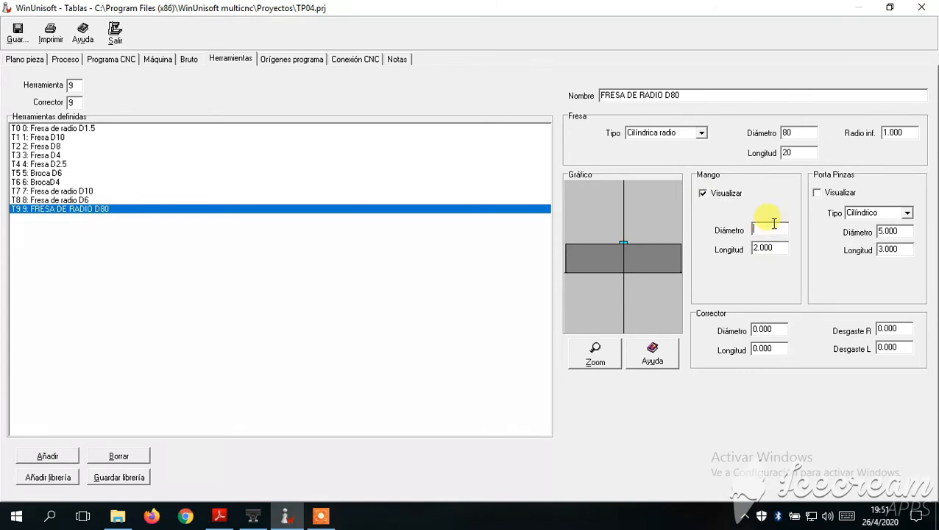
text(50)
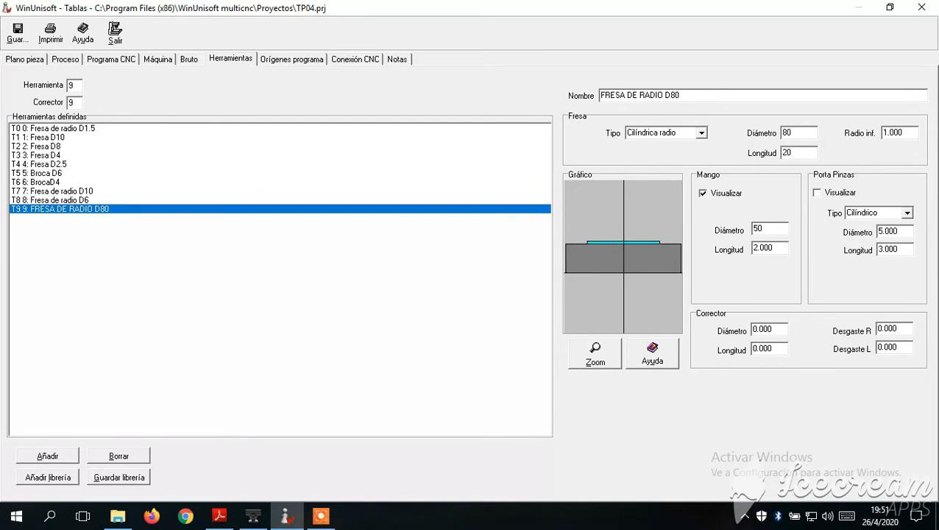
key(BackSpace)
text(0)
- Set the shank length of tool T9 to 50
double_click(770, 249)
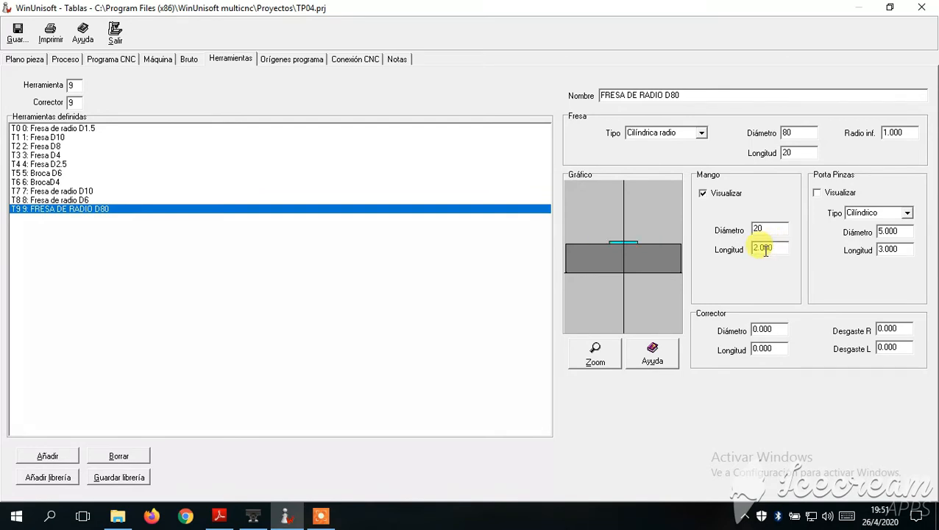
click(784, 250)
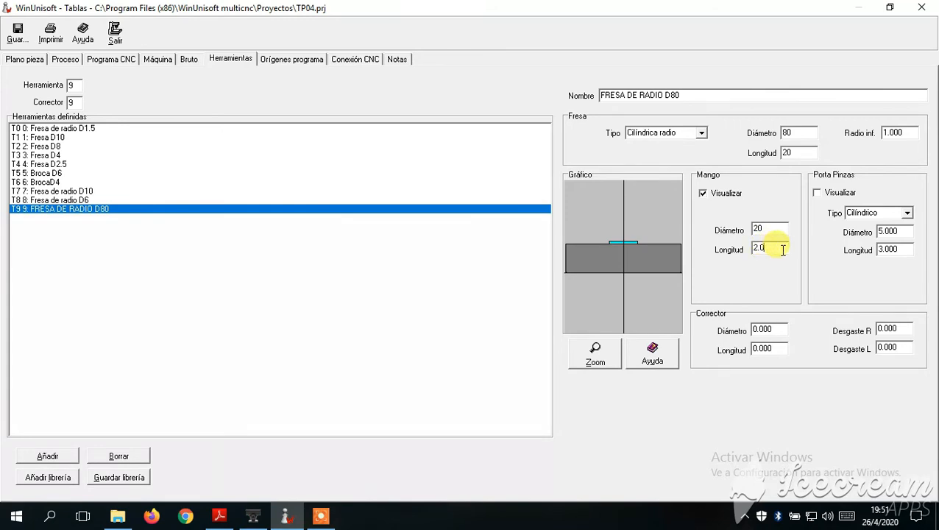
key(BackSpace)
key(BackSpace)
key(BackSpace)
text(50)
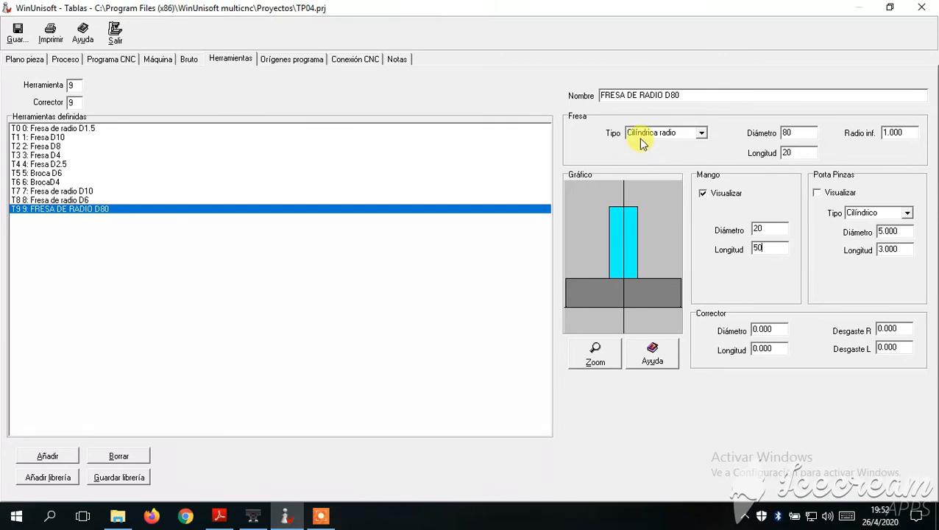
double_click(789, 153)
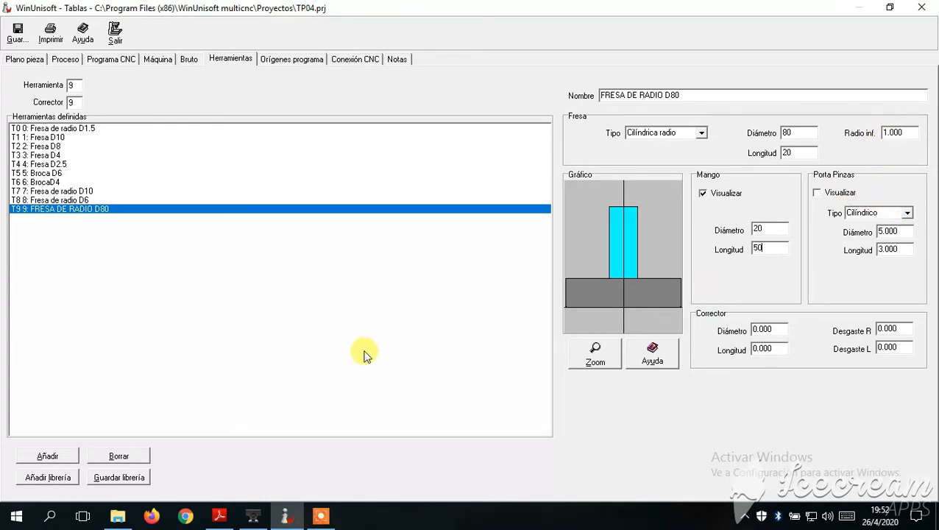
- Save and exit the project tables, and run the machining simulation of the current program
click(247, 520)
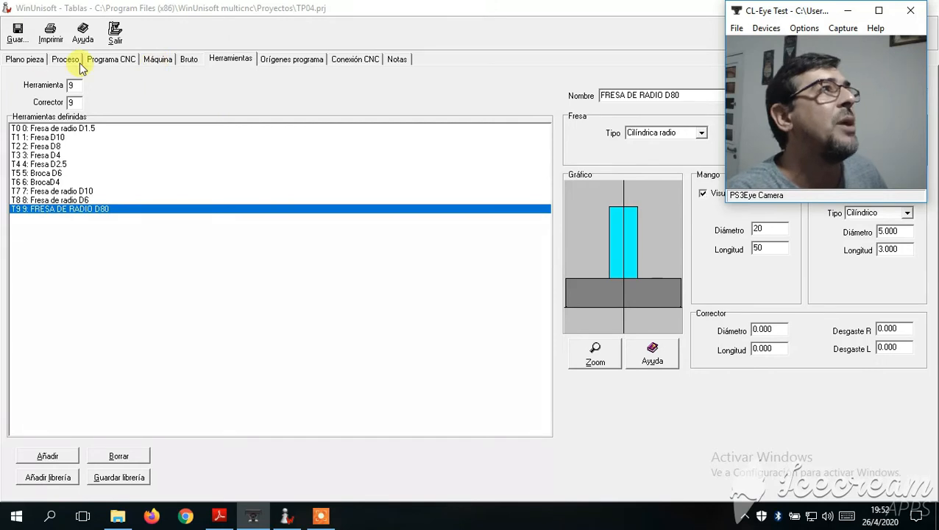
click(25, 31)
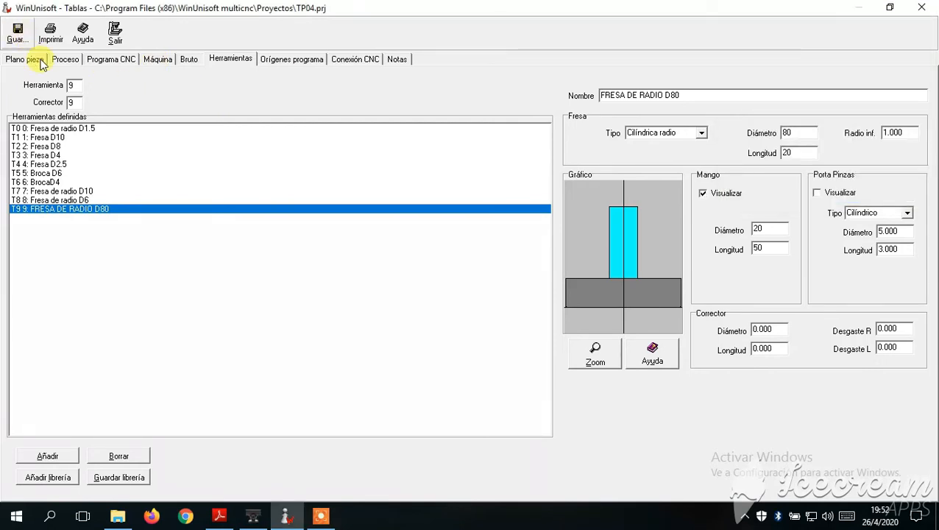
click(115, 36)
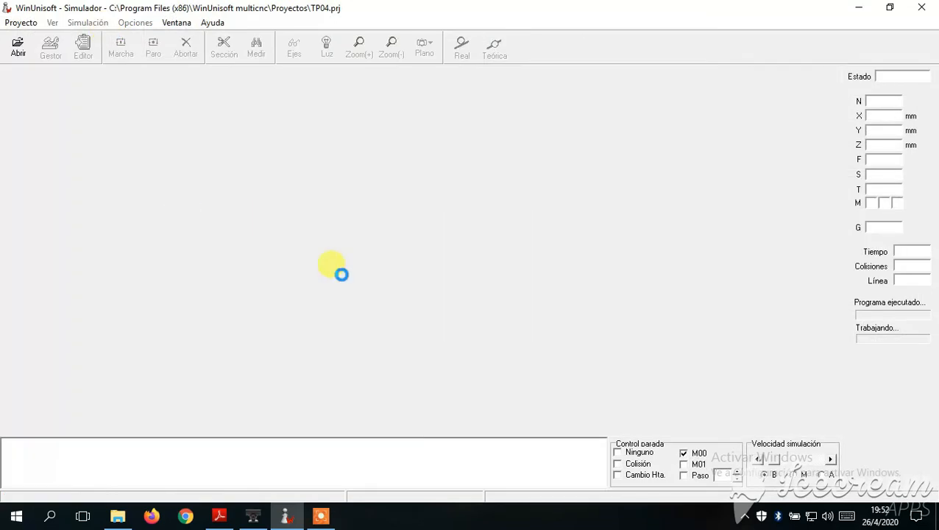
click(253, 516)
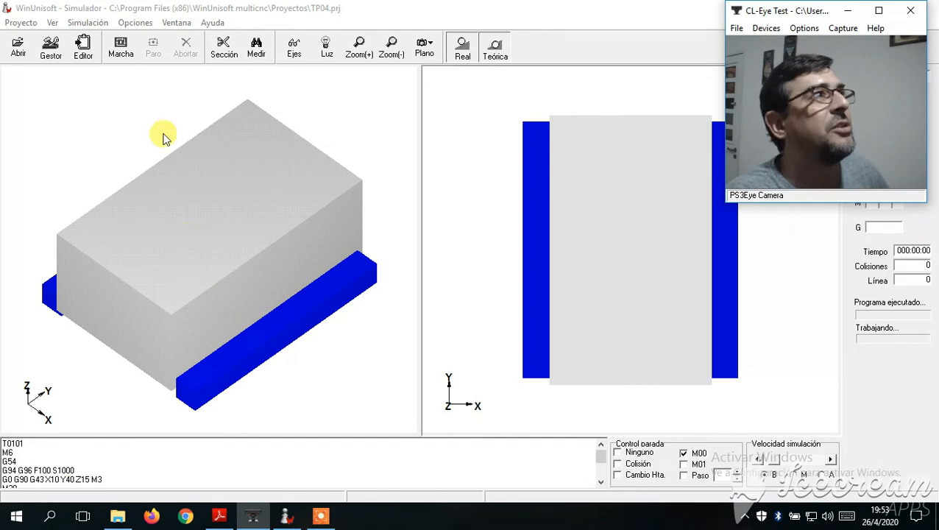
click(121, 48)
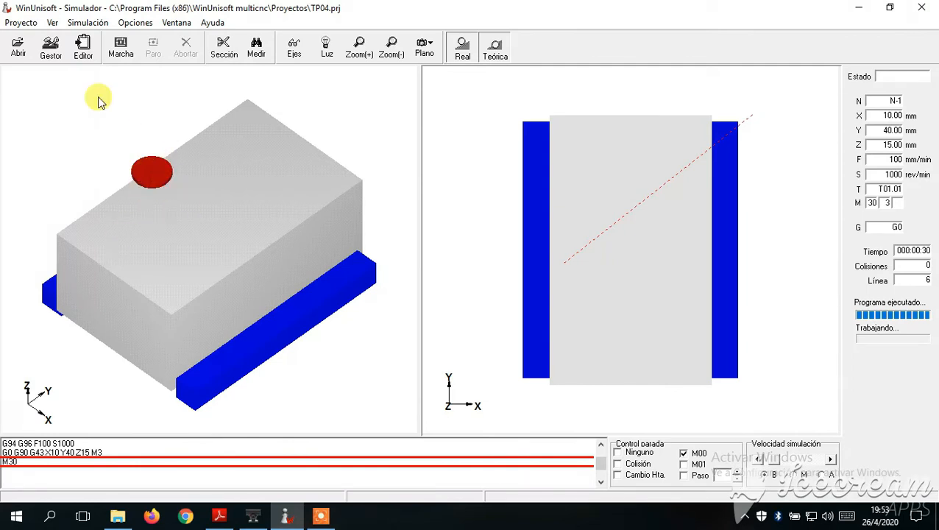
- Open the ISO program editor and change the tool call in the first block to T0909
click(86, 56)
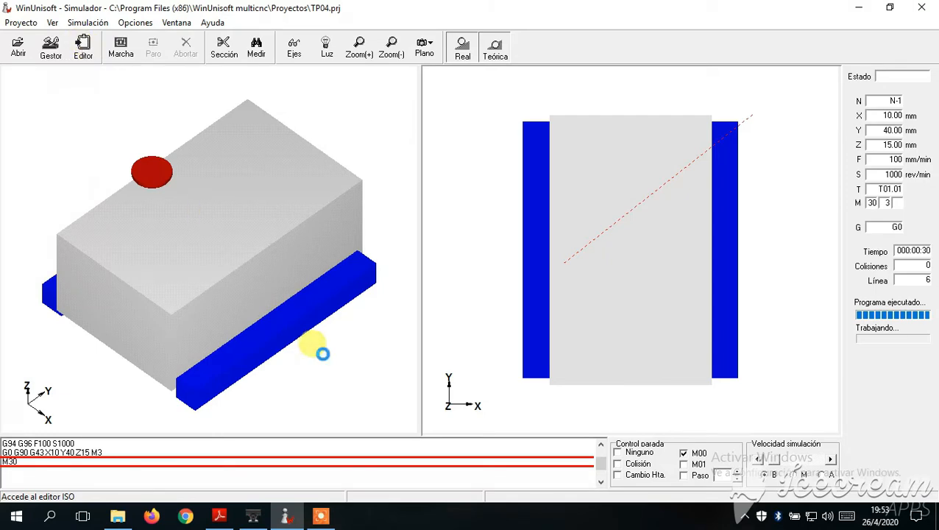
click(252, 515)
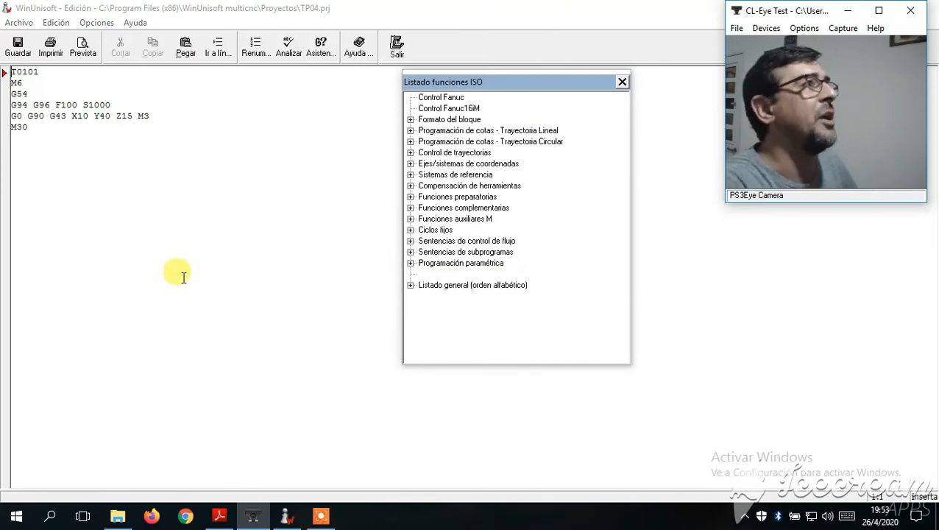
click(56, 74)
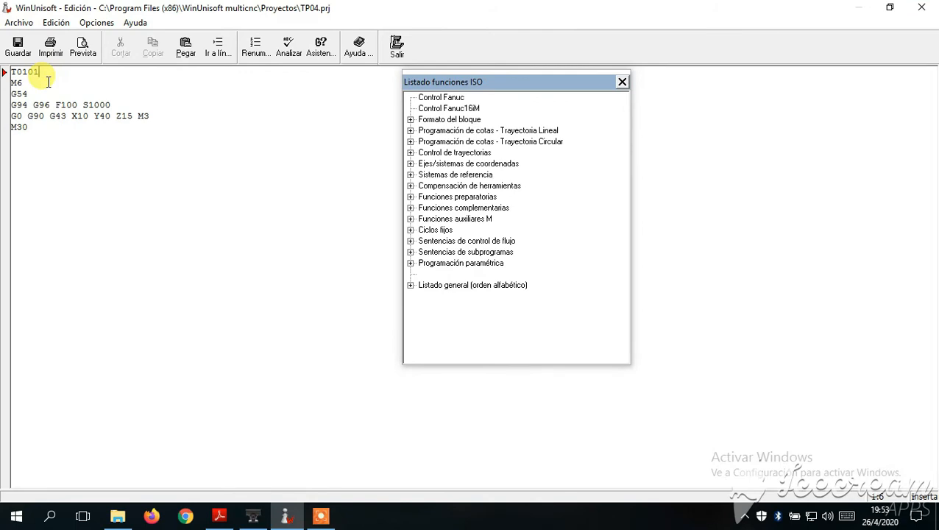
key(BackSpace)
key(BackSpace)
key(BackSpace)
text('0)
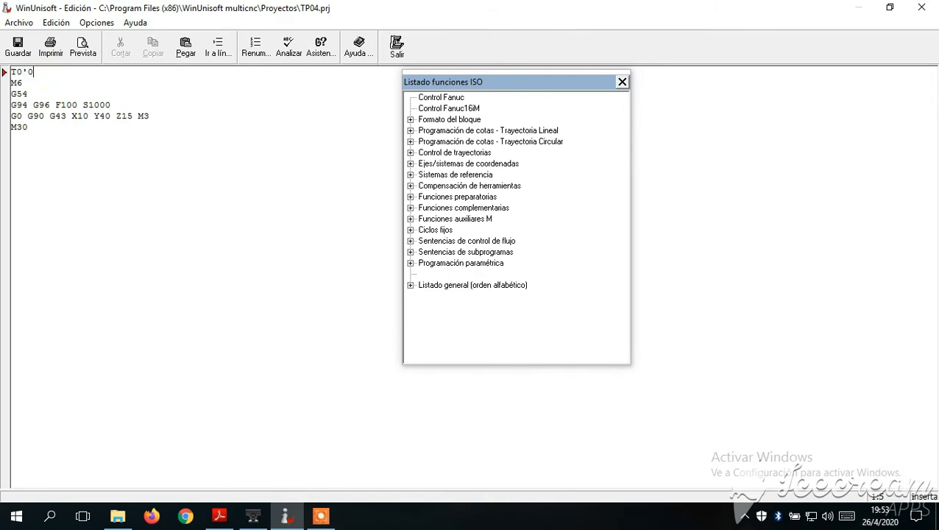
text(9)
key(BackSpace)
key(BackSpace)
text(909)
- Review the program's M6 tool change, G54 origin and G0 G90 G43 positioning blocks
click(23, 84)
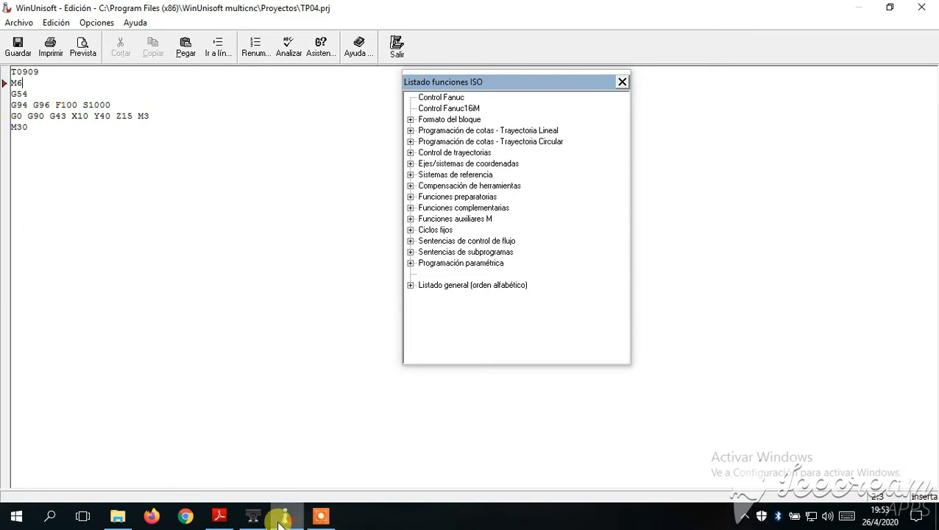
click(252, 516)
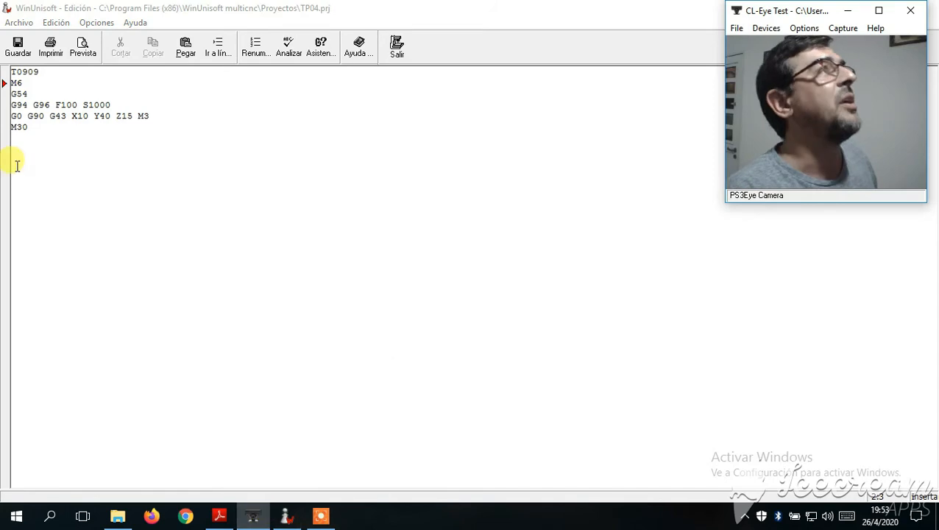
key(alt+Tab)
click(28, 93)
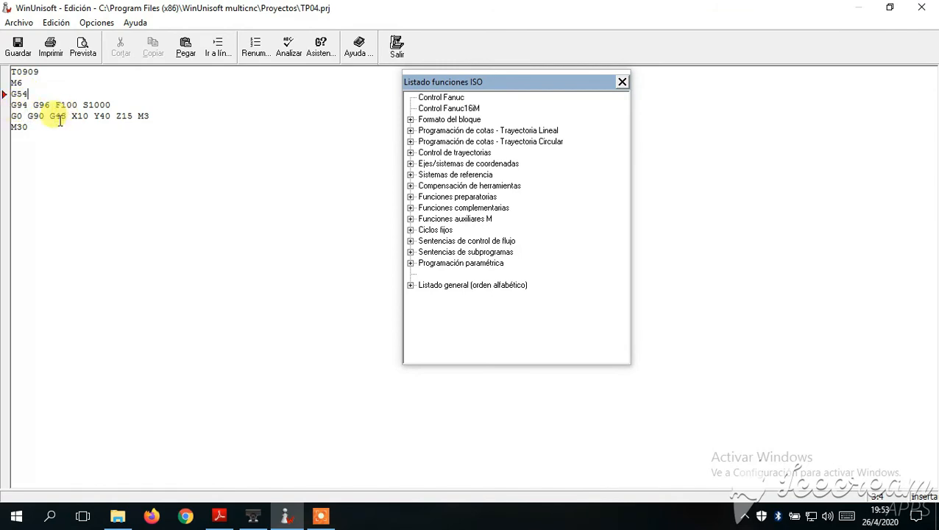
click(43, 116)
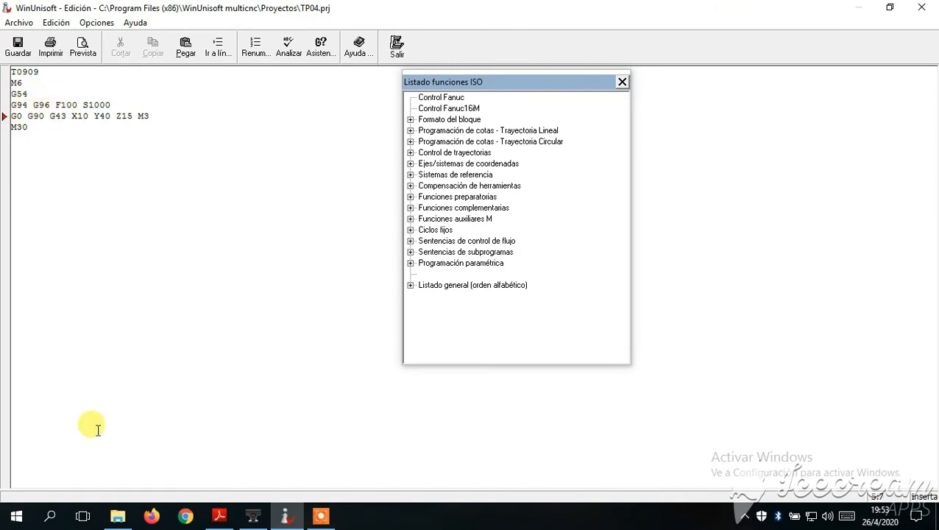
click(251, 517)
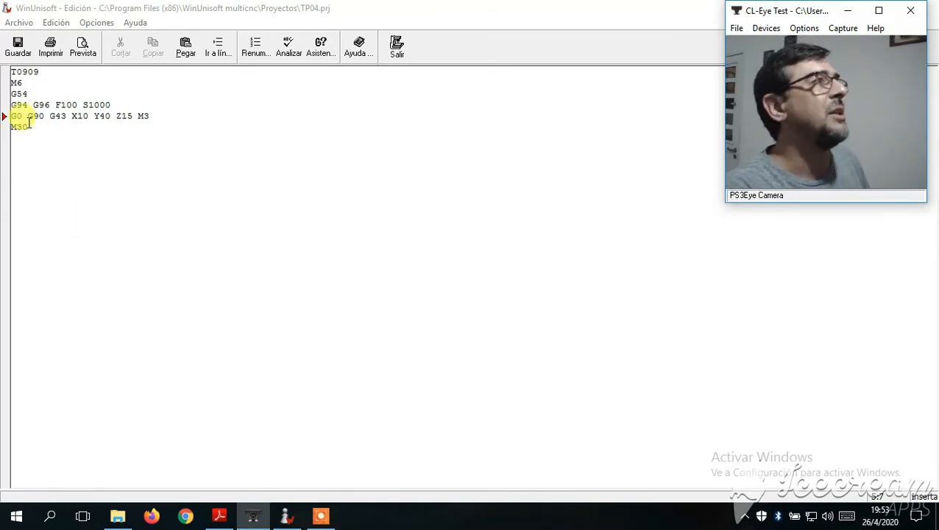
click(71, 116)
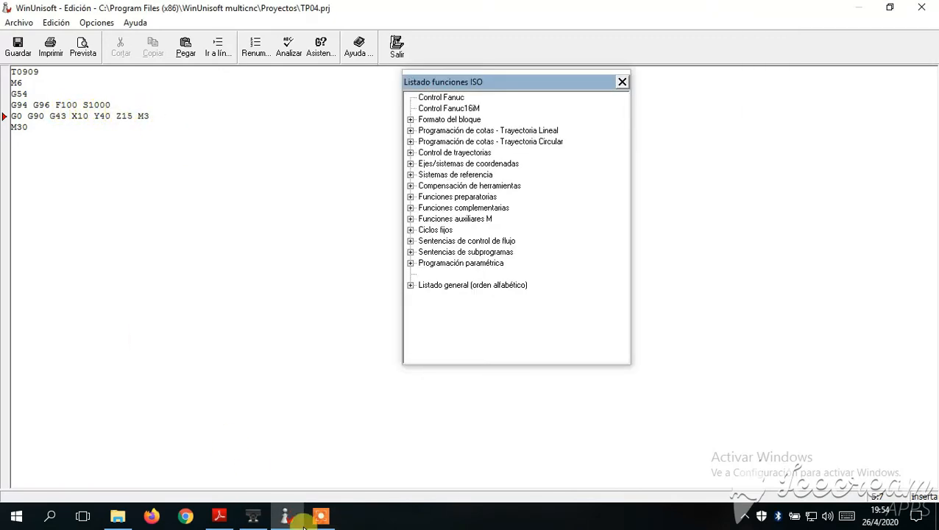
click(253, 516)
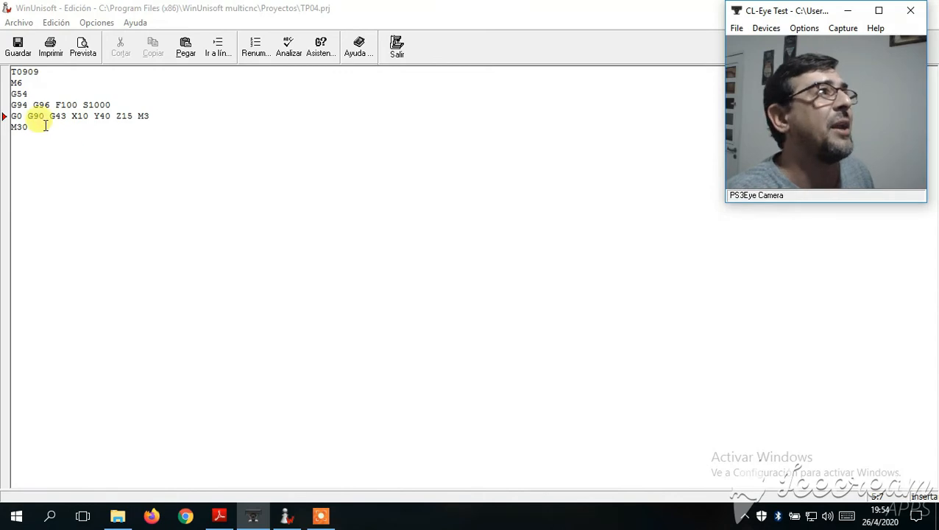
- Change the X coordinate in the G0 G90 G43 positioning block to X0
click(90, 118)
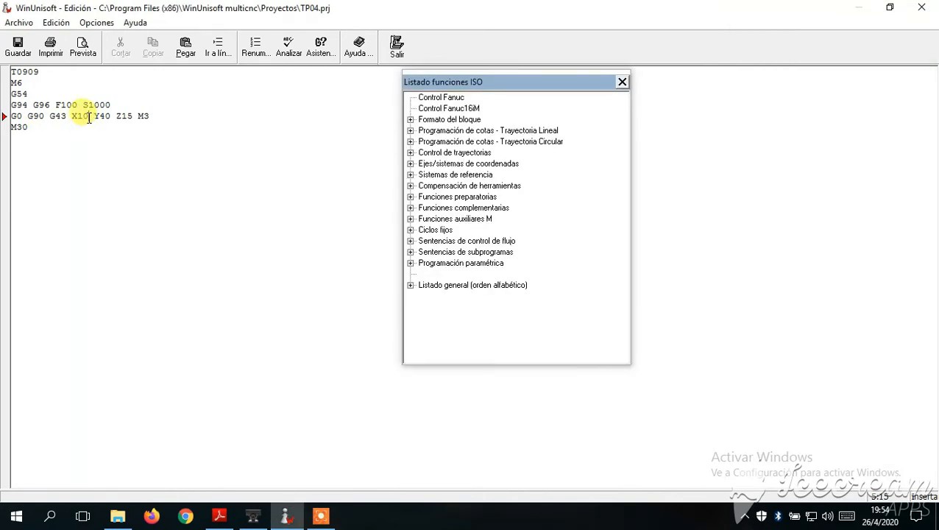
key(BackSpace)
key(BackSpace)
text(0)
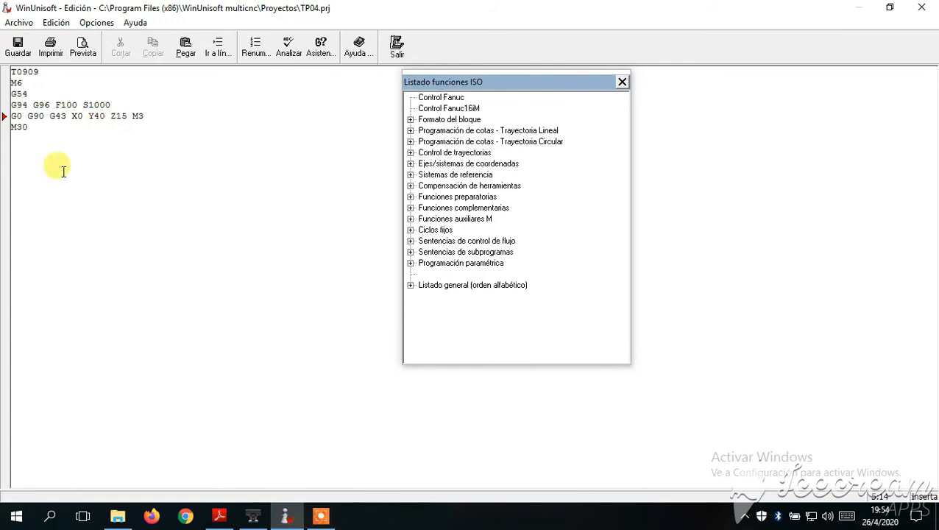
- Change the coordinates in the G0 G90 G43 positioning block to Y-40 and Z0
click(252, 515)
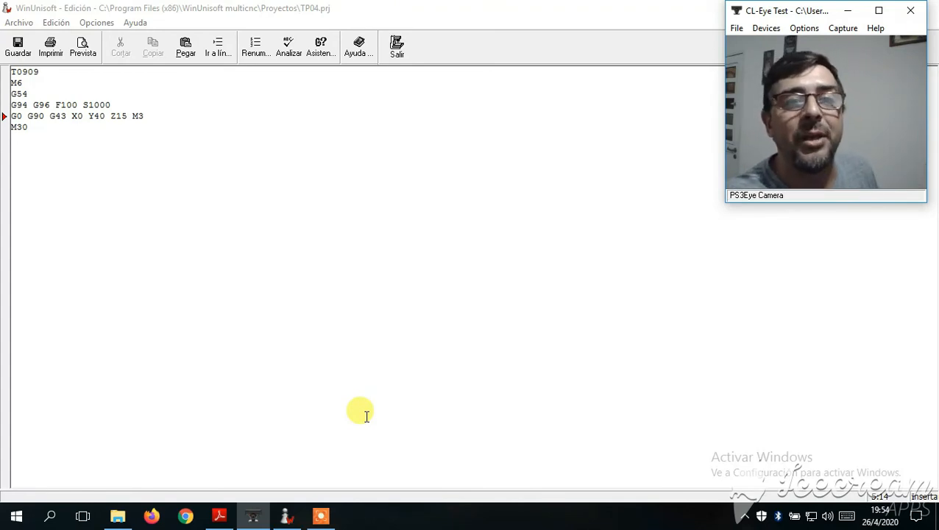
click(108, 117)
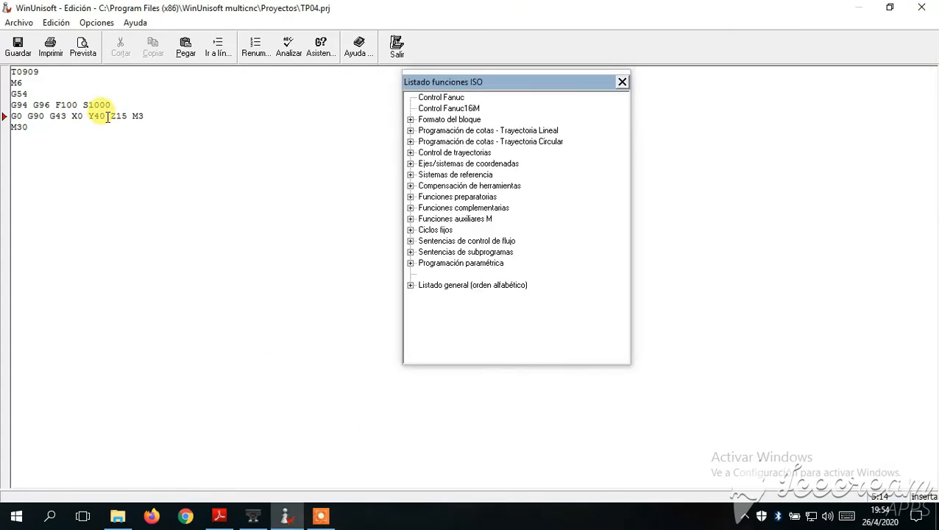
key(BackSpace)
key(BackSpace)
text(-40)
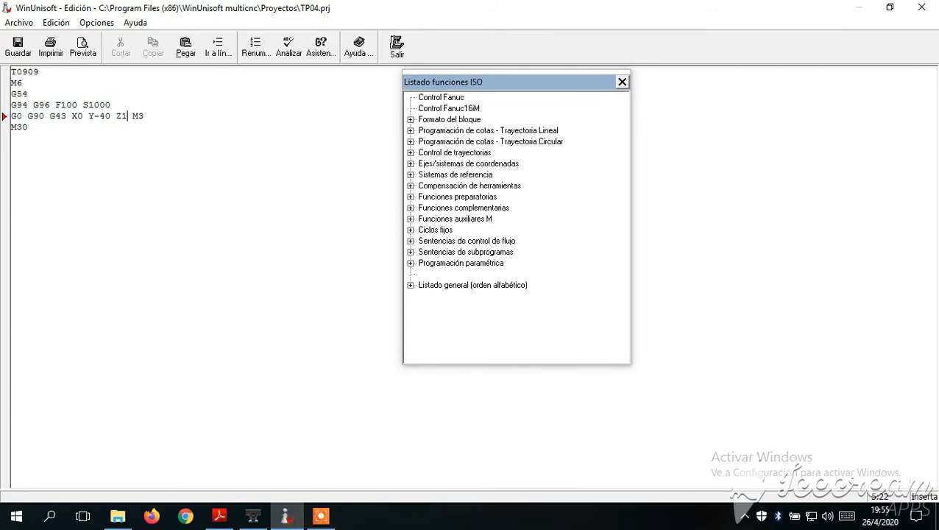
key(BackSpace)
- Add a G0 Z-5 block below the positioning block to lower the tool to the cutting depth
key(Return)
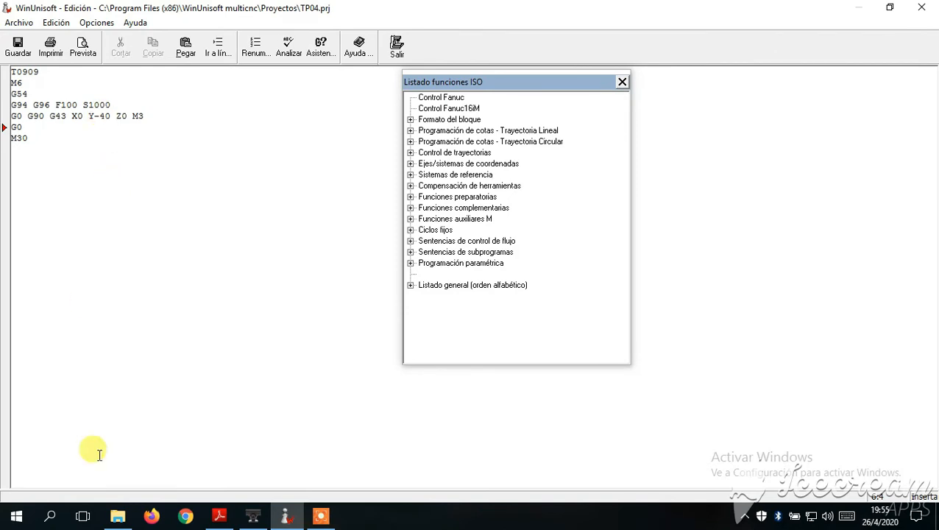
click(253, 516)
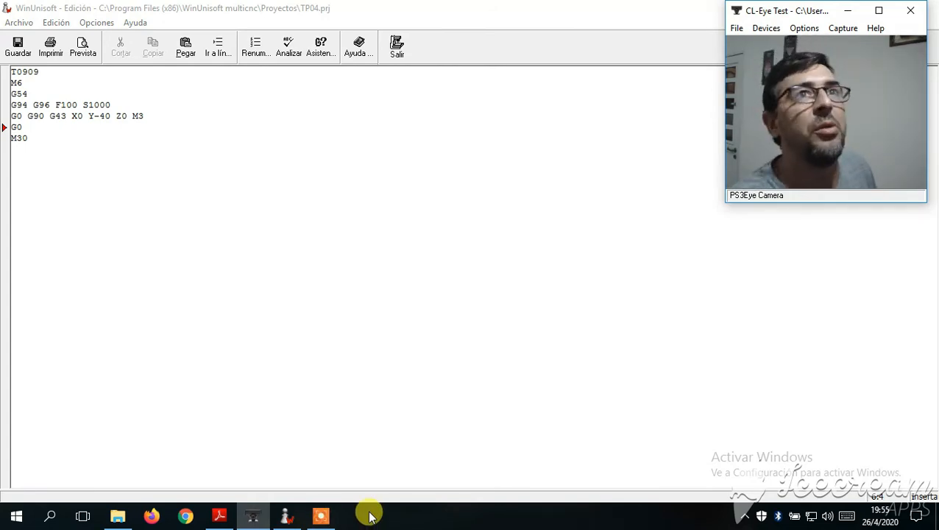
click(35, 126)
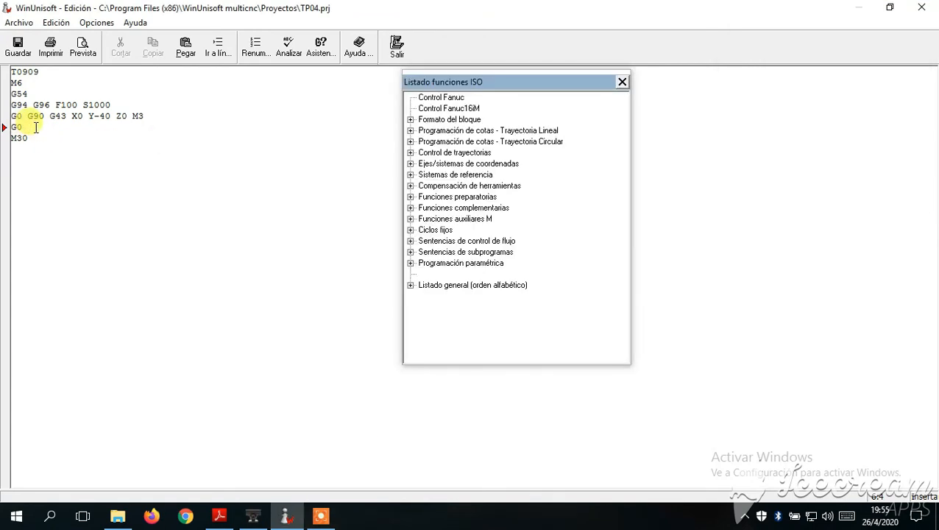
text(Z-5)
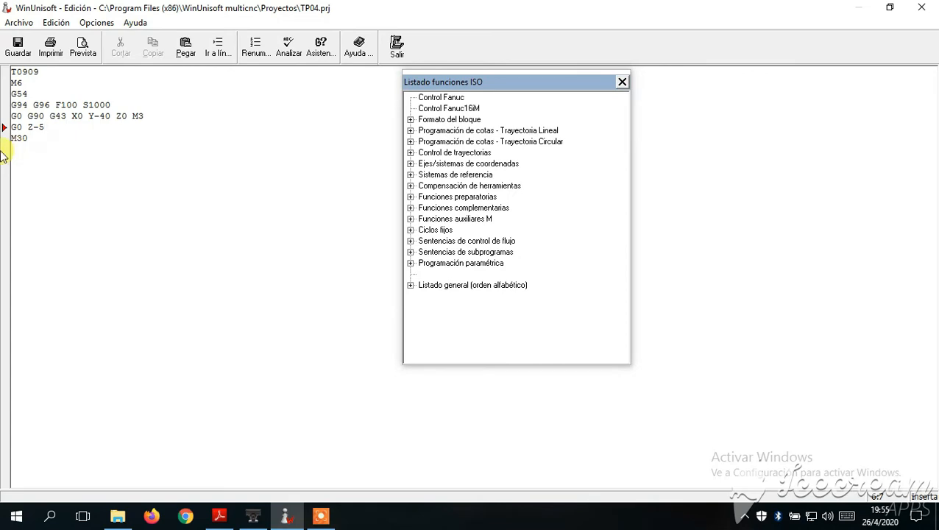
- Save the edited ISO program and exit the editor to the simulator
click(253, 515)
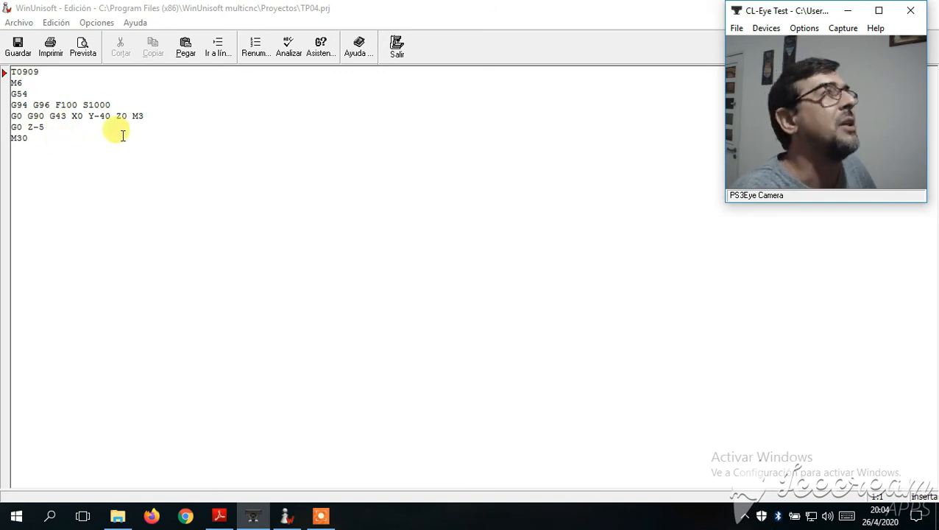
click(13, 53)
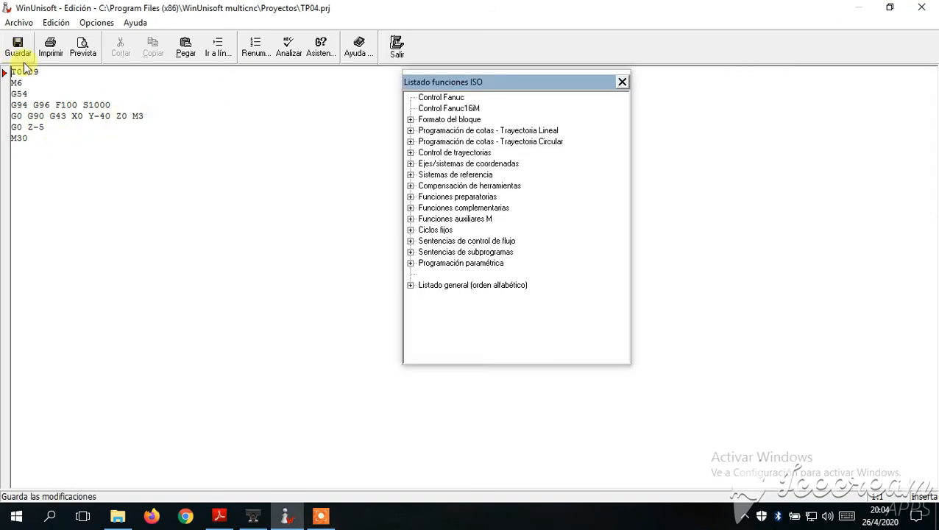
click(395, 47)
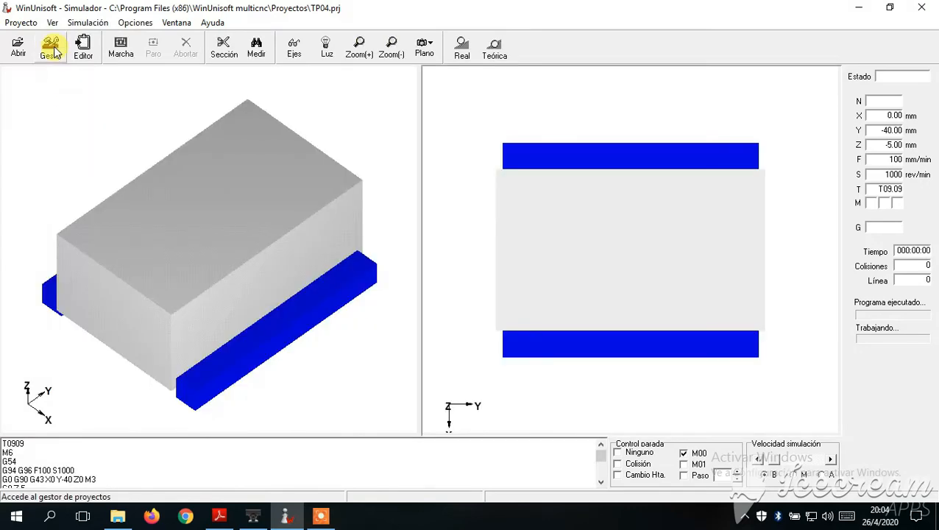
- Open the project tables, check the raw stock's limits, and set the G54 program origin to Y -200 and Z -50
click(50, 45)
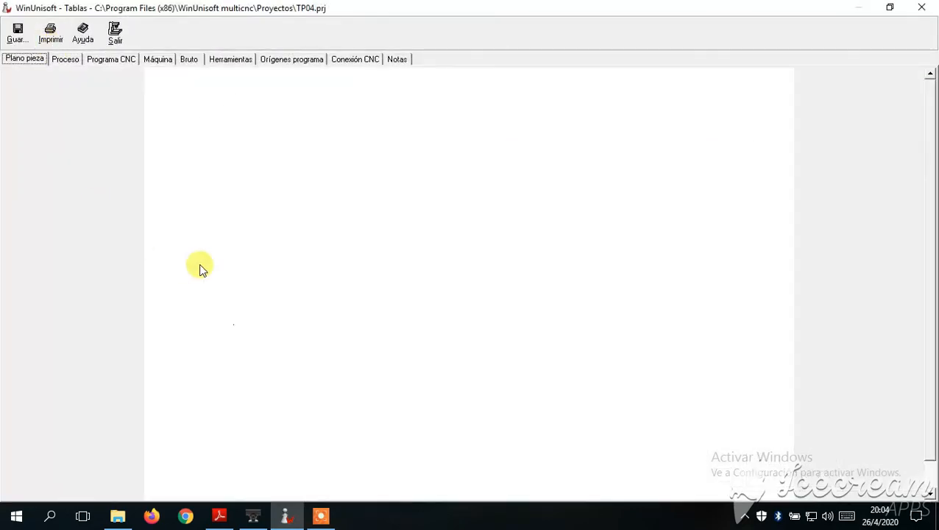
click(191, 60)
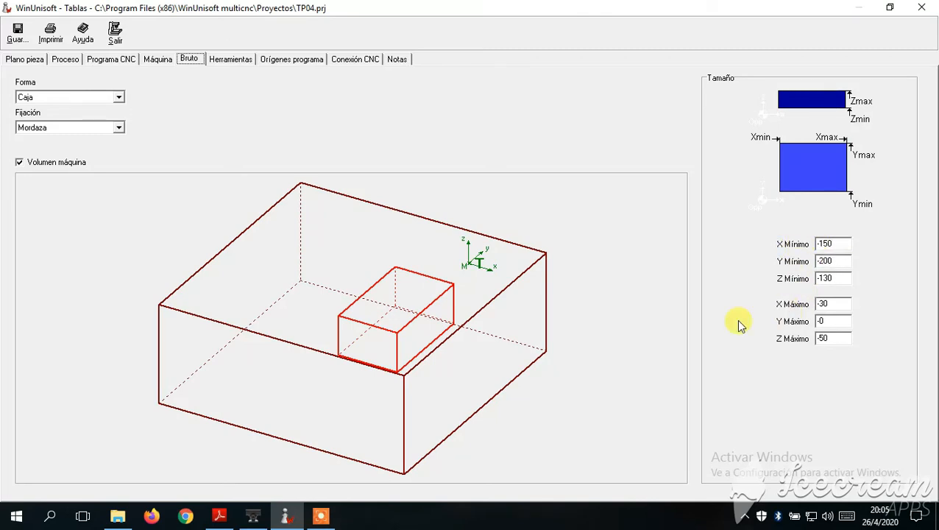
click(252, 517)
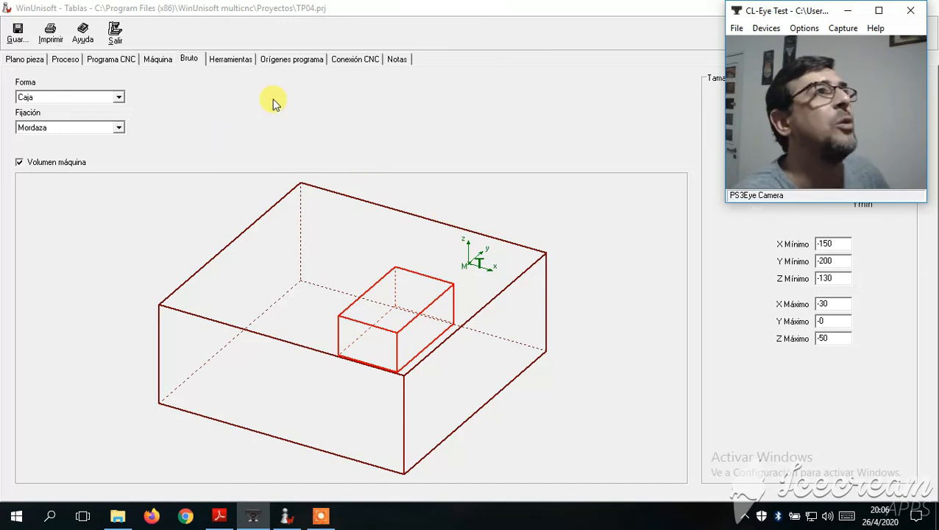
click(280, 65)
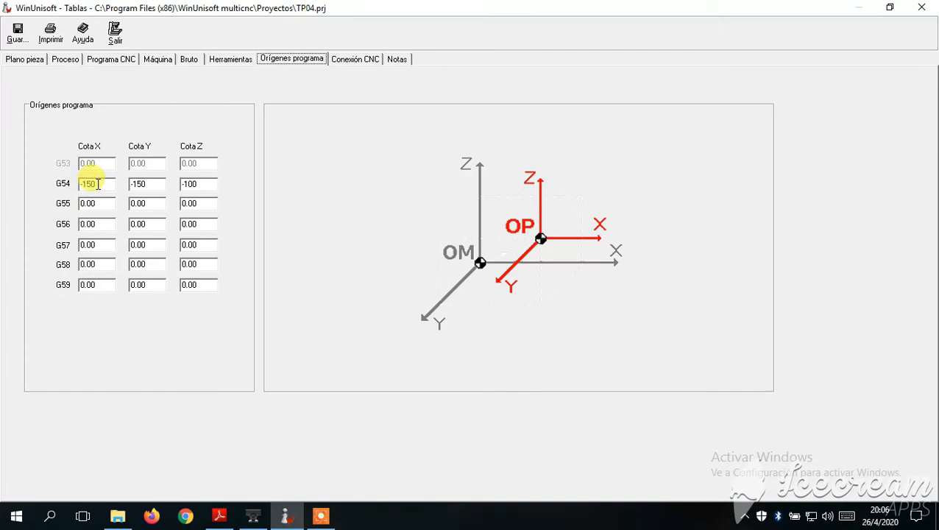
click(245, 516)
click(141, 186)
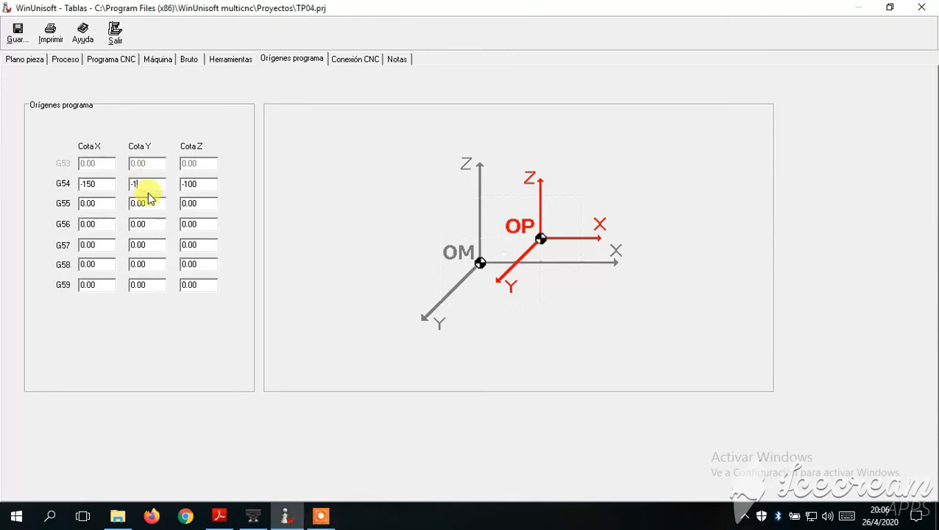
text(-2)
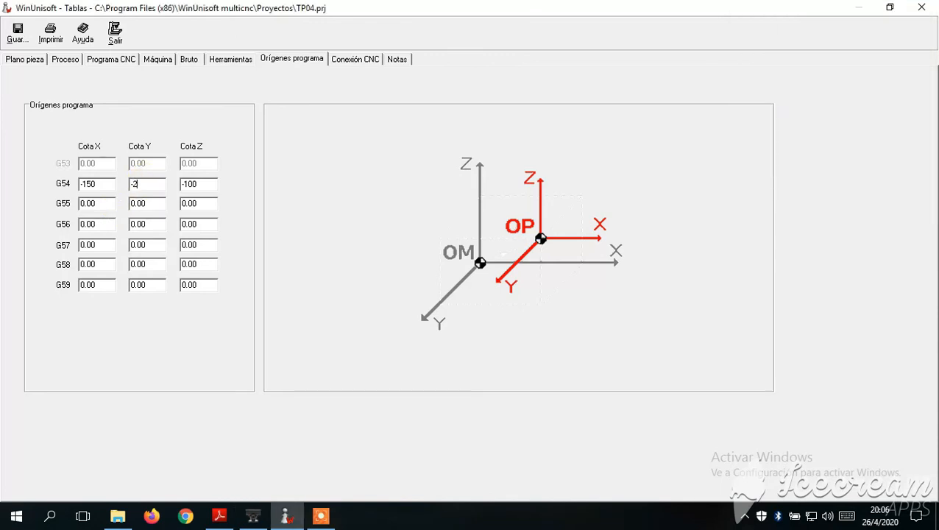
text(00)
click(203, 185)
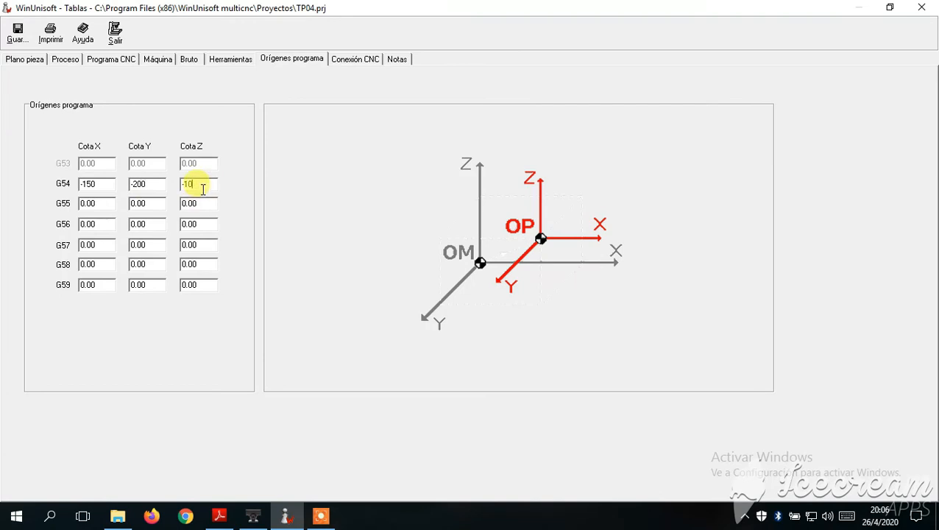
text(50)
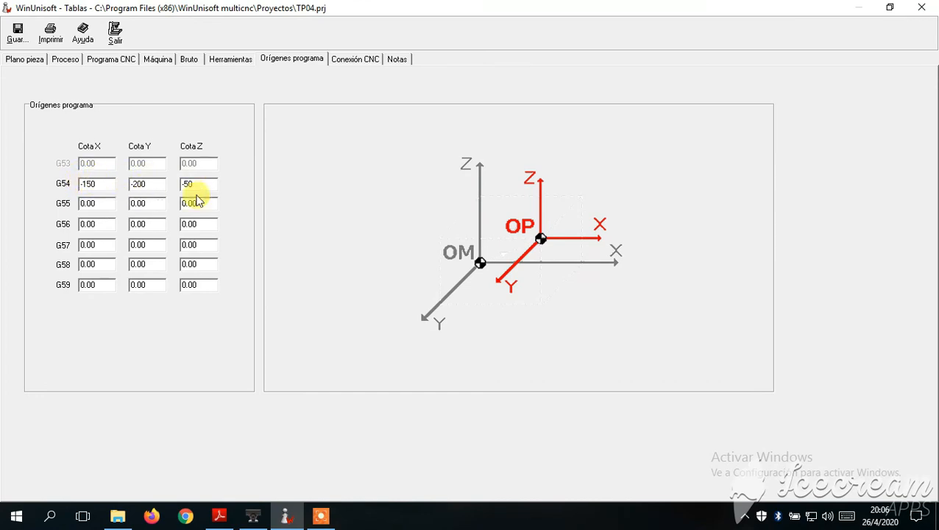
- Save and exit the project tables after rechecking the stock against the G54 origin, and run the machining simulation
click(189, 59)
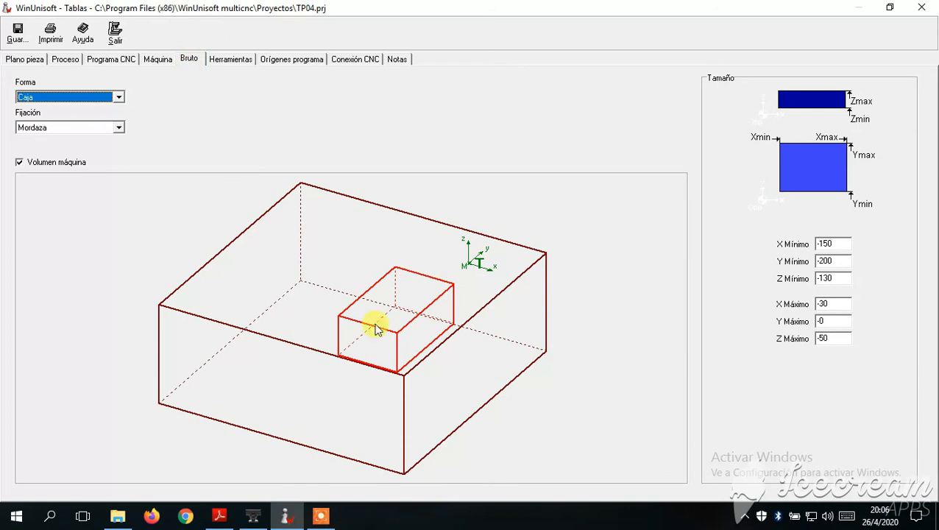
click(254, 517)
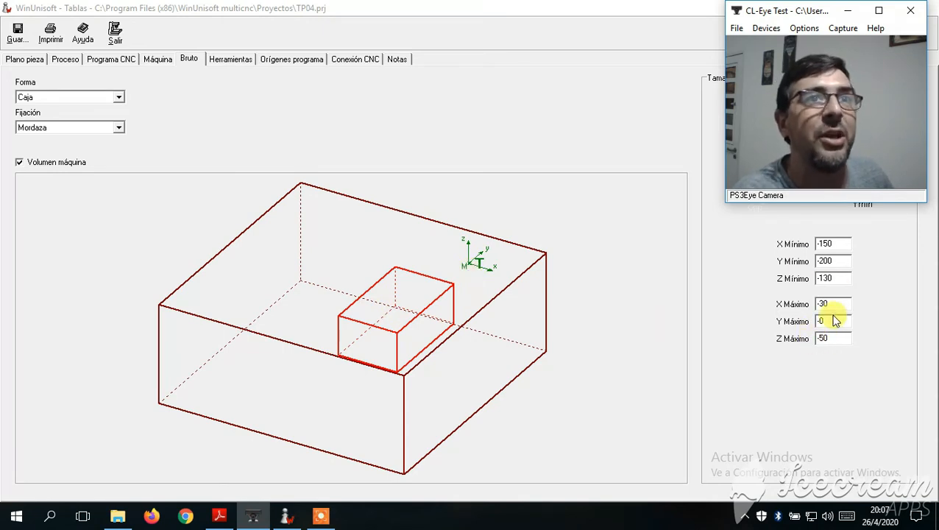
click(296, 59)
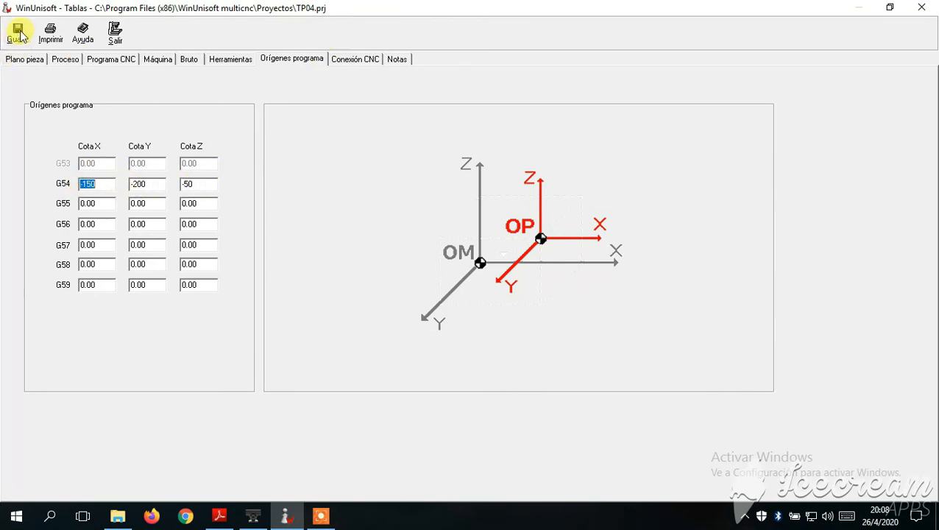
click(107, 30)
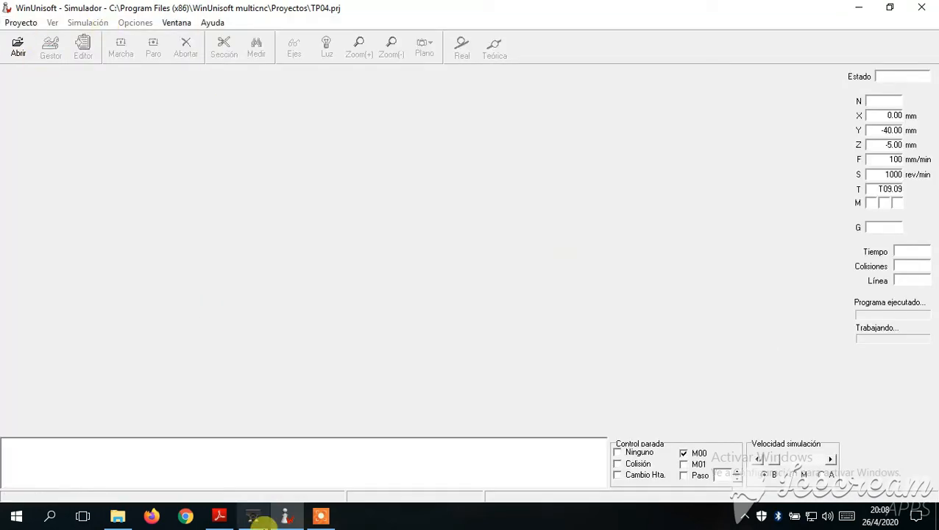
click(251, 516)
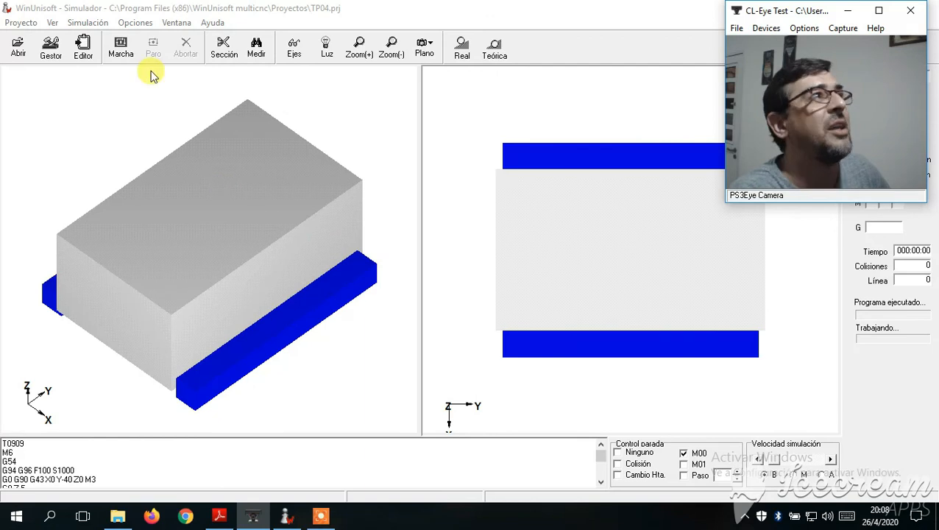
click(120, 50)
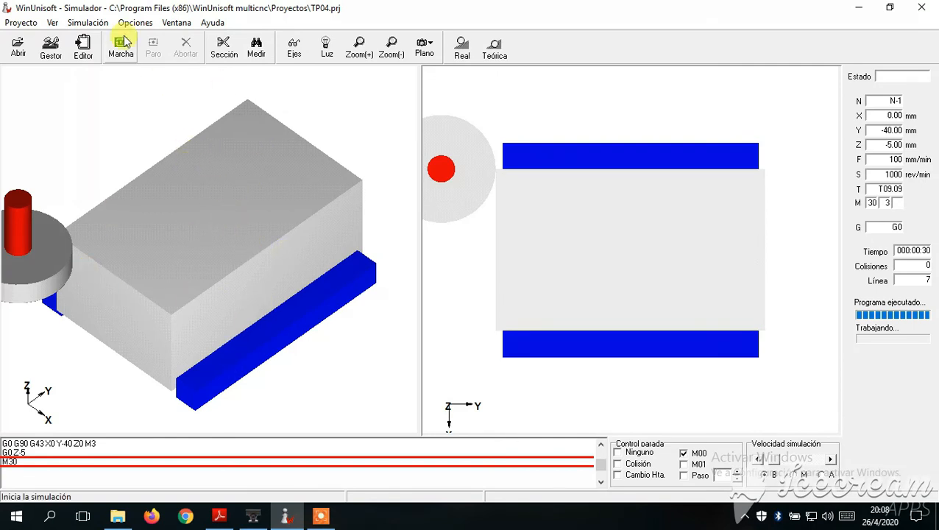
- Reopen the ISO program editor and add a G01 Y240 cutting block after the G0 Z-5 block
click(86, 50)
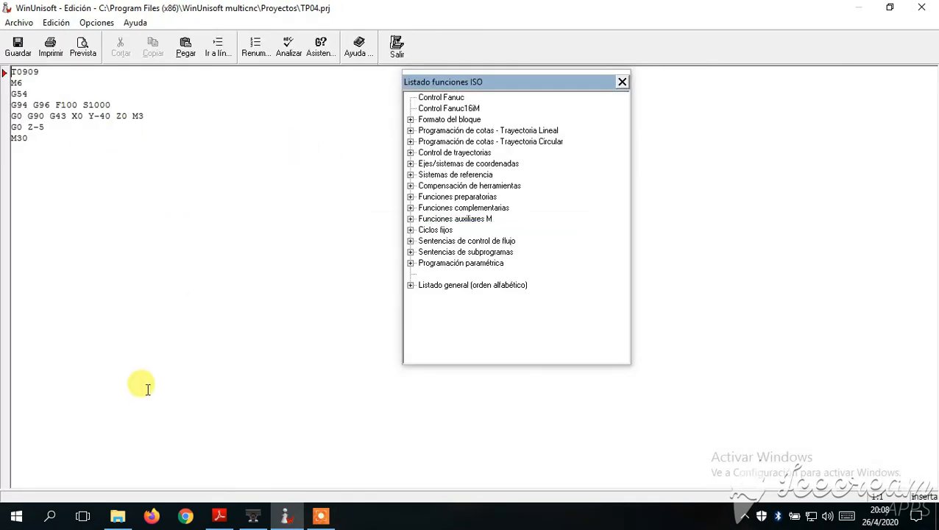
click(46, 128)
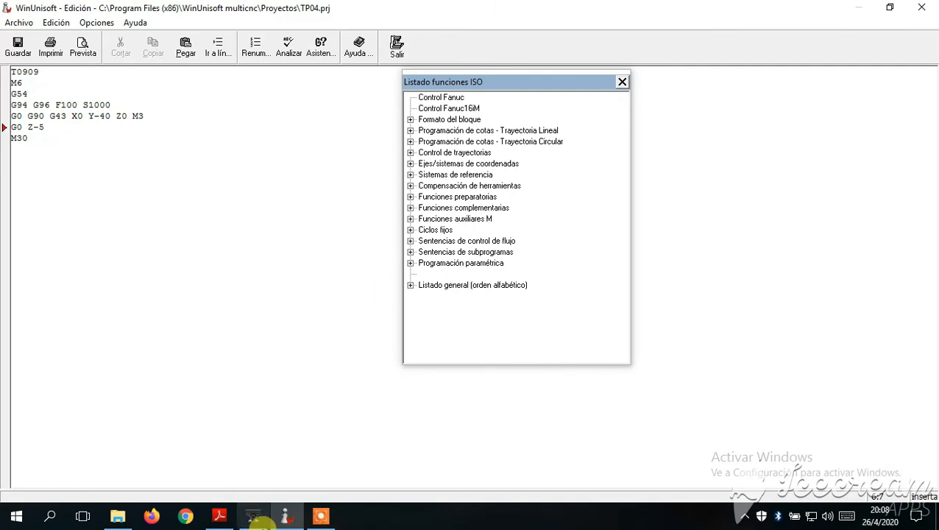
click(250, 519)
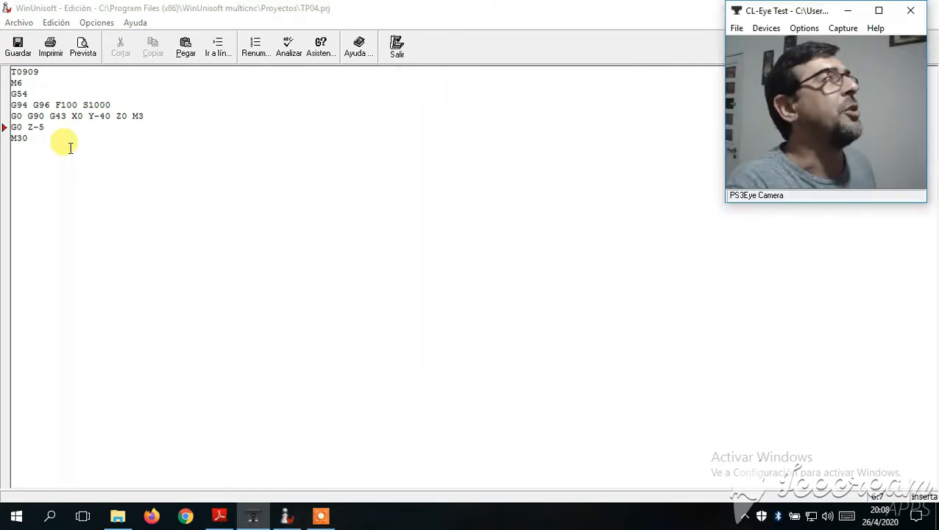
click(46, 129)
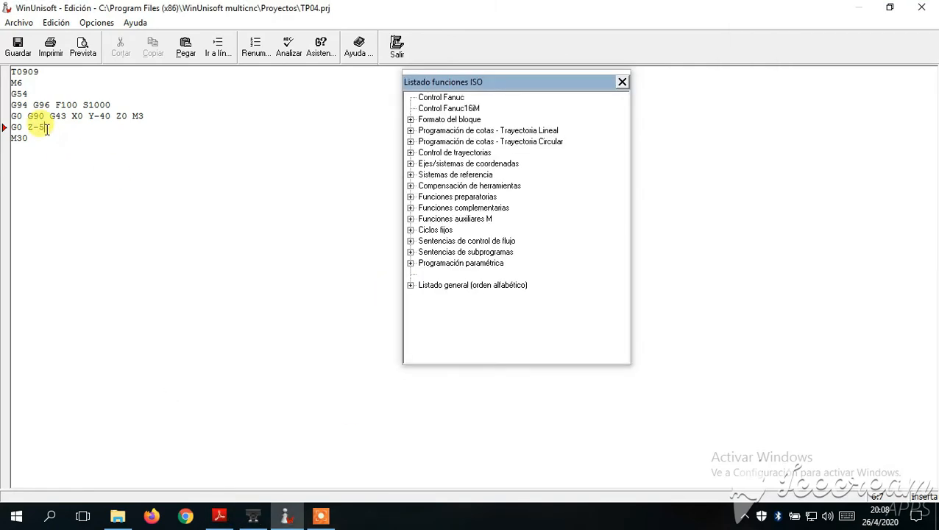
key(Return)
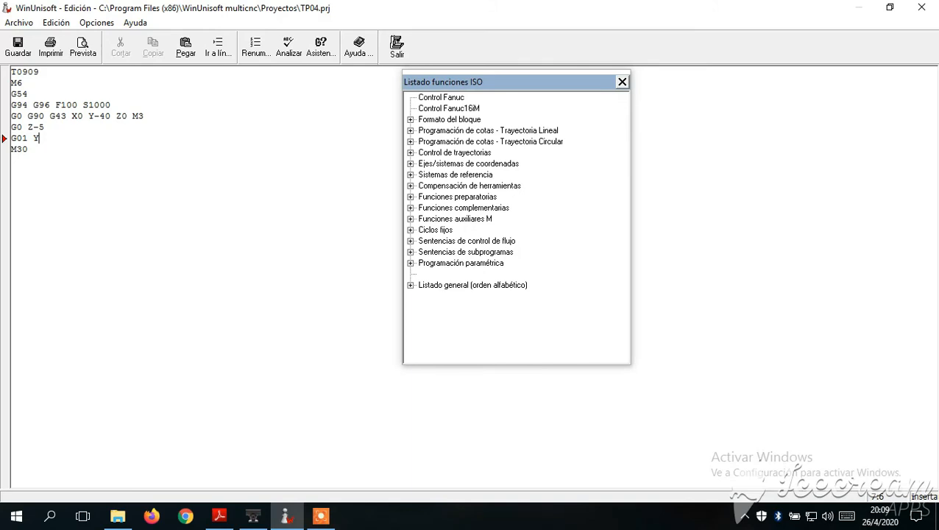
click(250, 518)
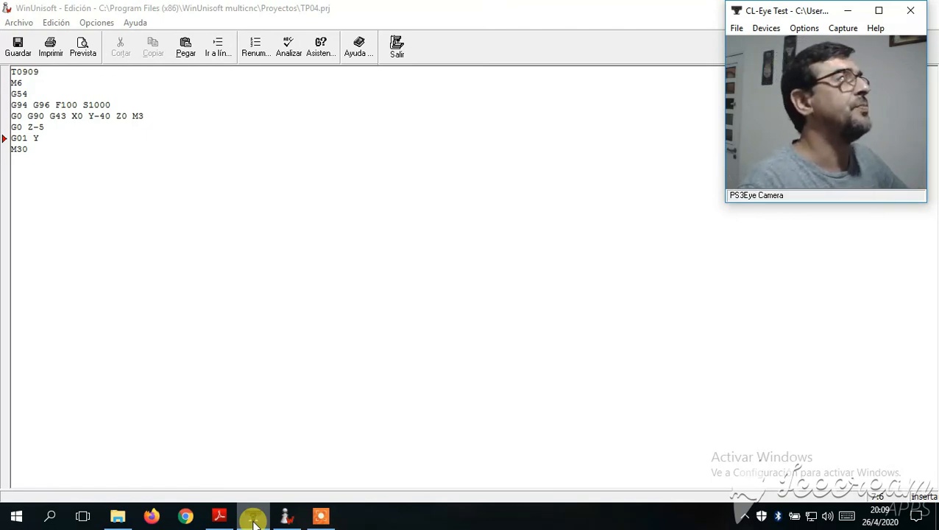
click(40, 138)
text(2)
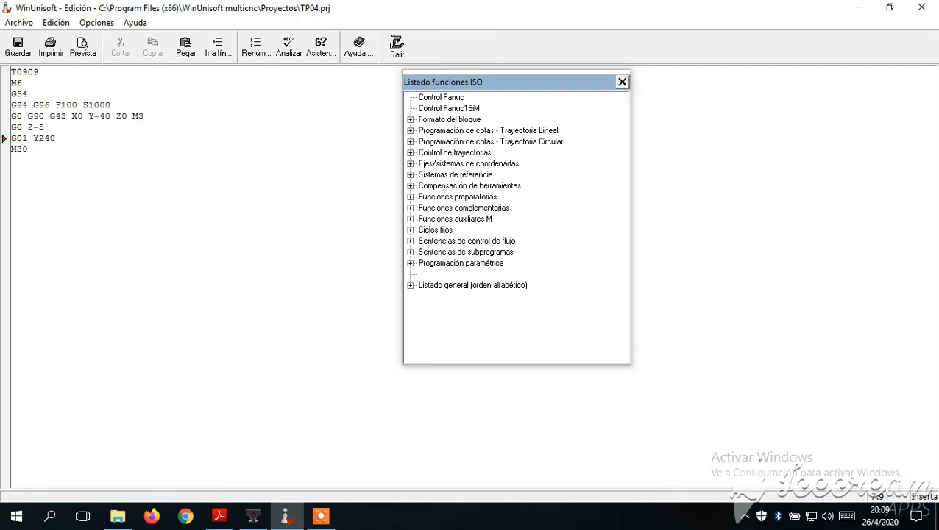
text(40)
- Add a G00 X120 rapid move block between the G01 Y240 block and M30
key(Return)
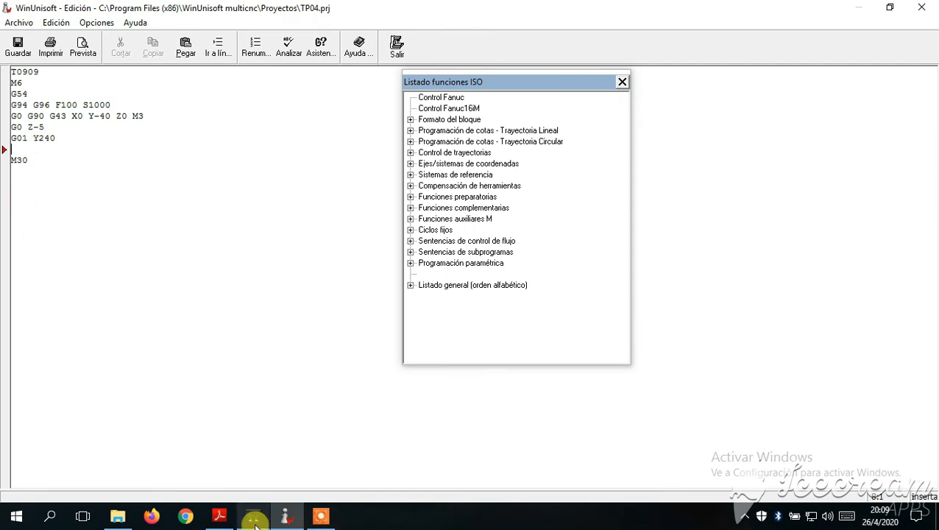
mouse_move(255, 521)
click(221, 471)
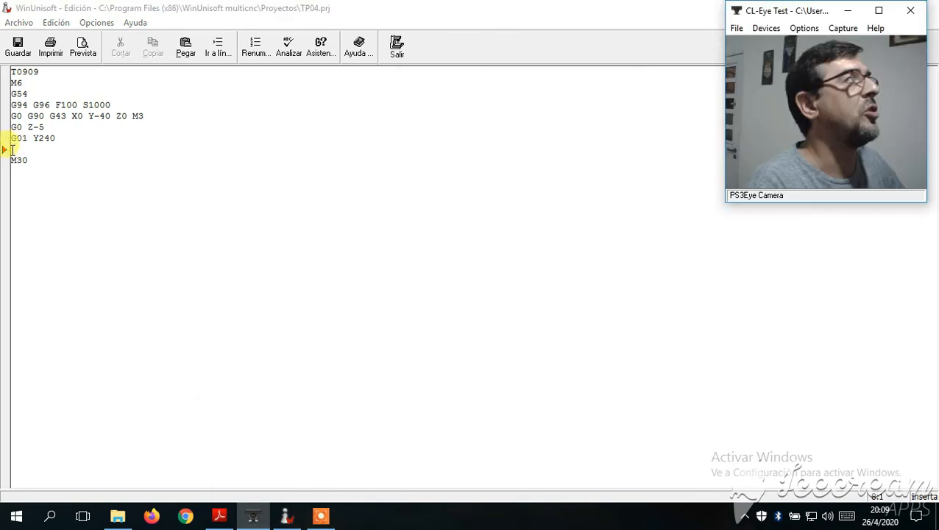
click(12, 149)
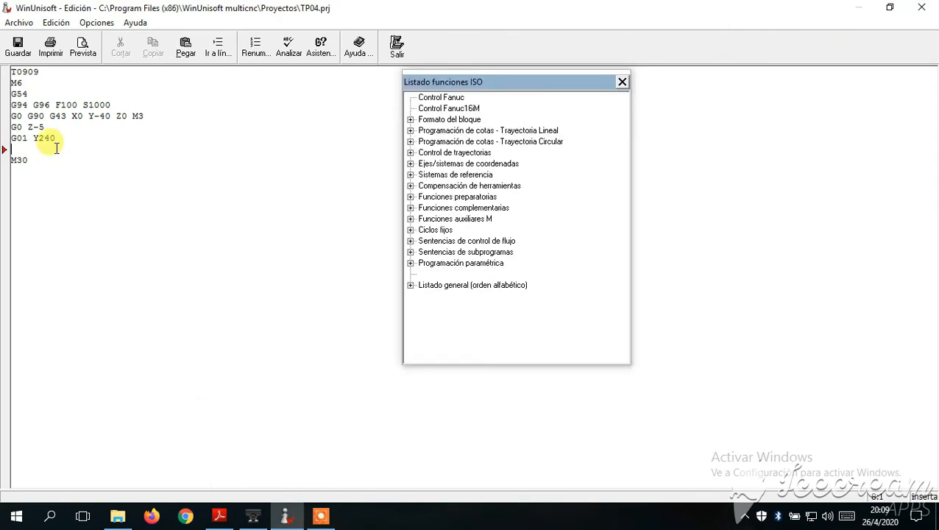
text(G00 X120)
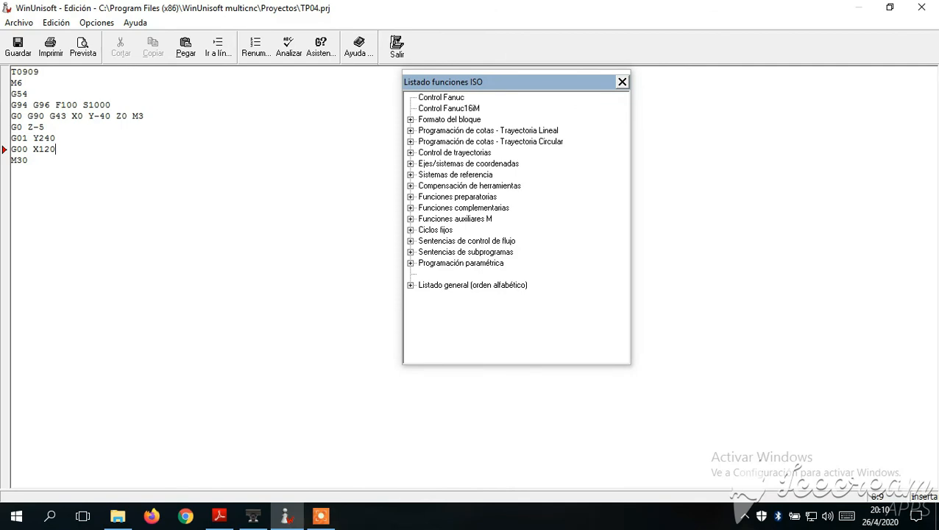
- Add a G01 Y-40 cutting block after the G00 X120 block
key(Return)
key(Right)
key(Left)
text(Y-40)
key(Return)
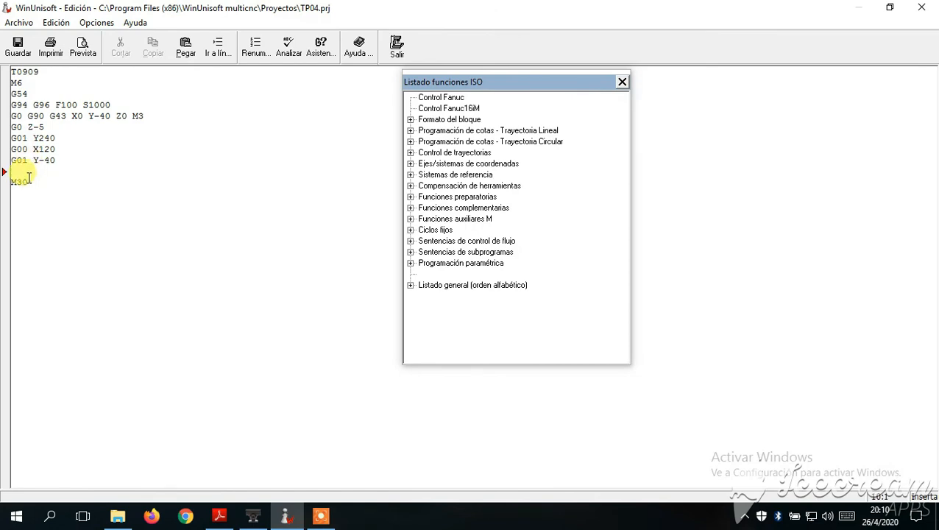
- Add a G00 X0 rapid move block directly before M30, leaving no empty line between them
text(G)
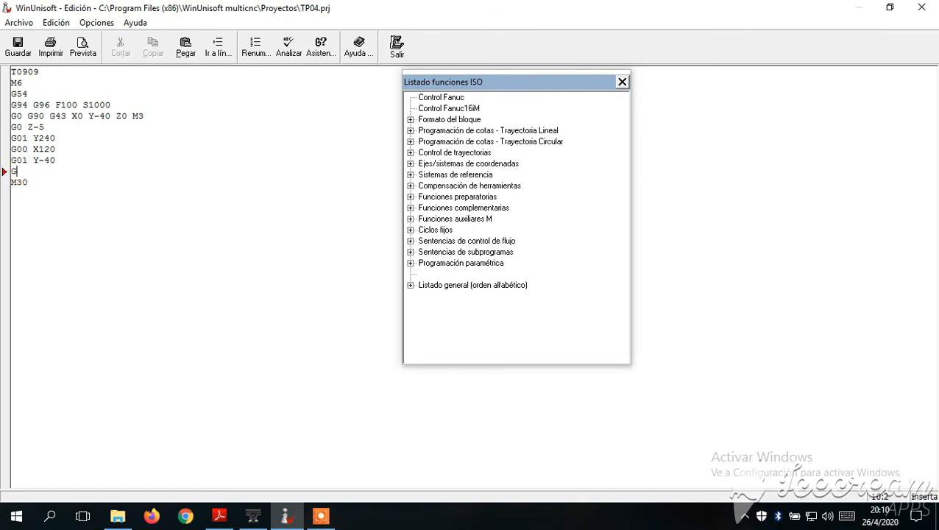
text(00 X0)
key(Return)
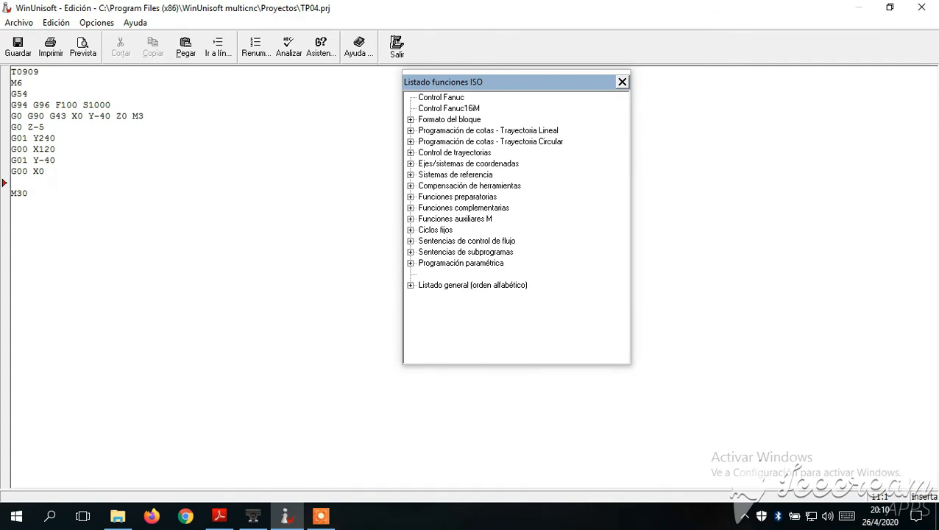
key(BackSpace)
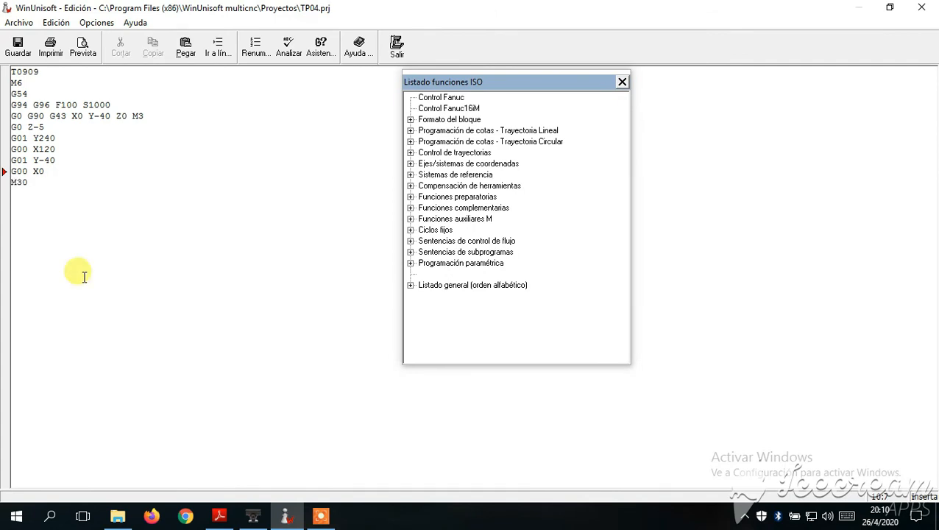
- Save the ISO program, return to the simulator, and run the machining simulation of both facing passes
click(18, 45)
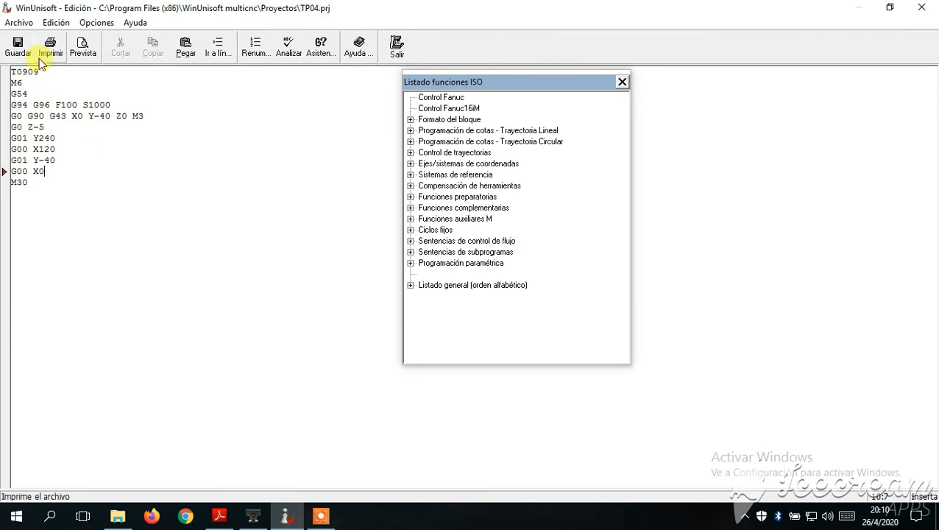
click(397, 46)
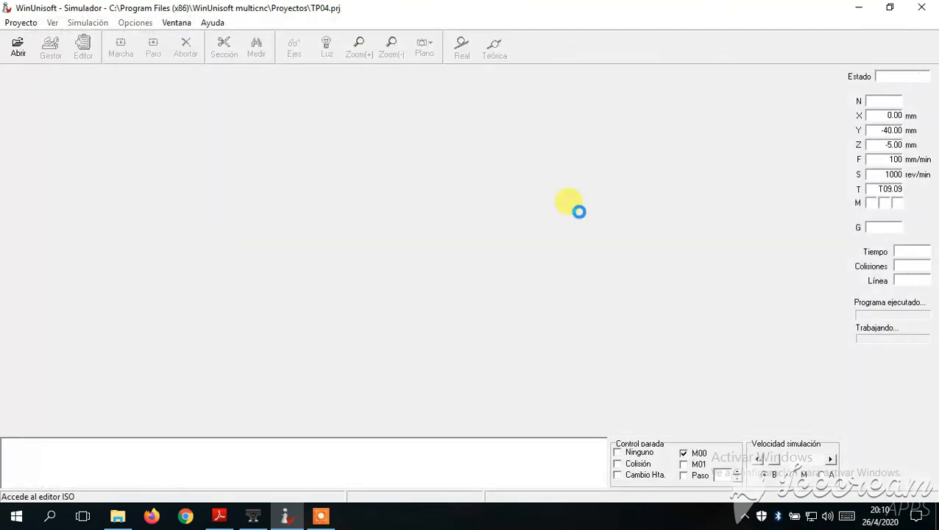
click(252, 517)
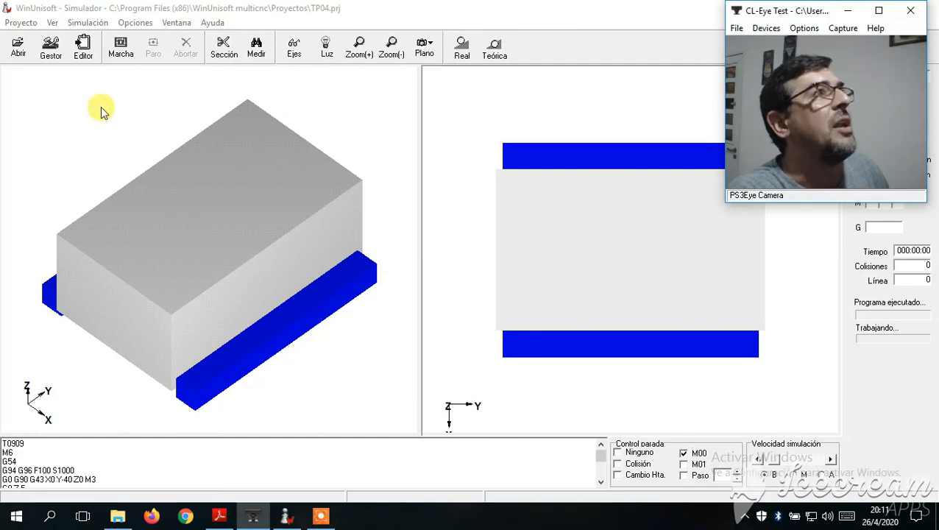
click(122, 45)
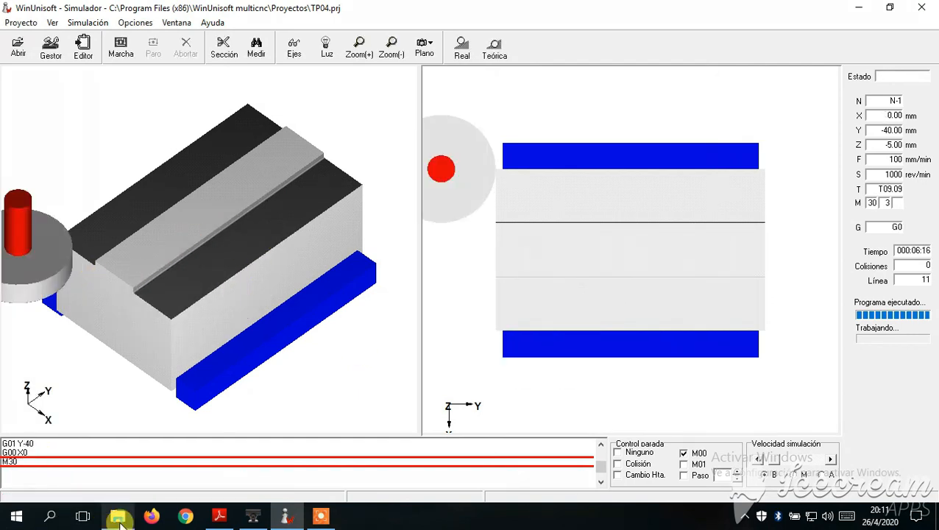
click(253, 516)
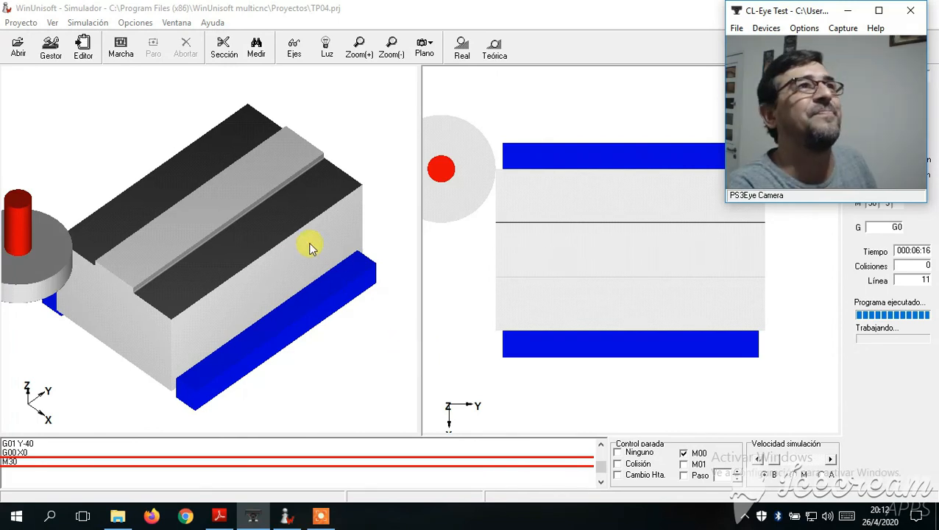
click(322, 518)
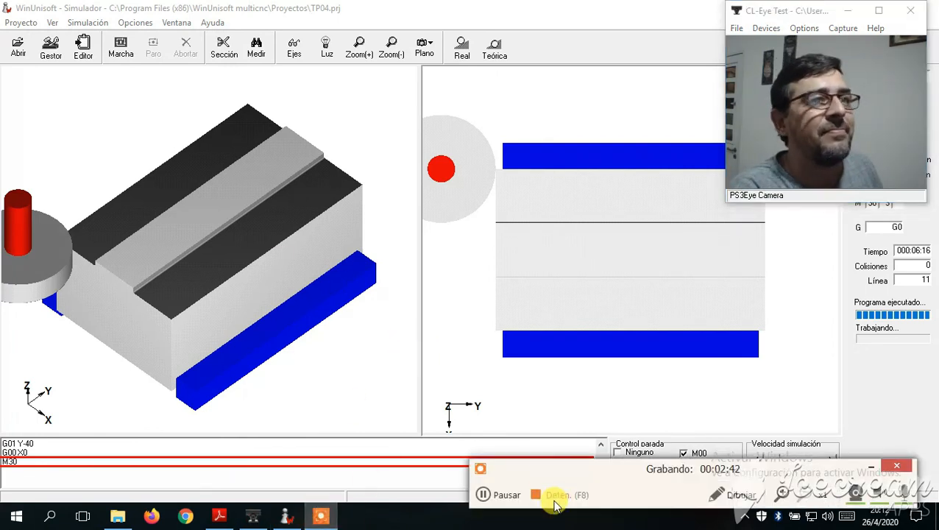